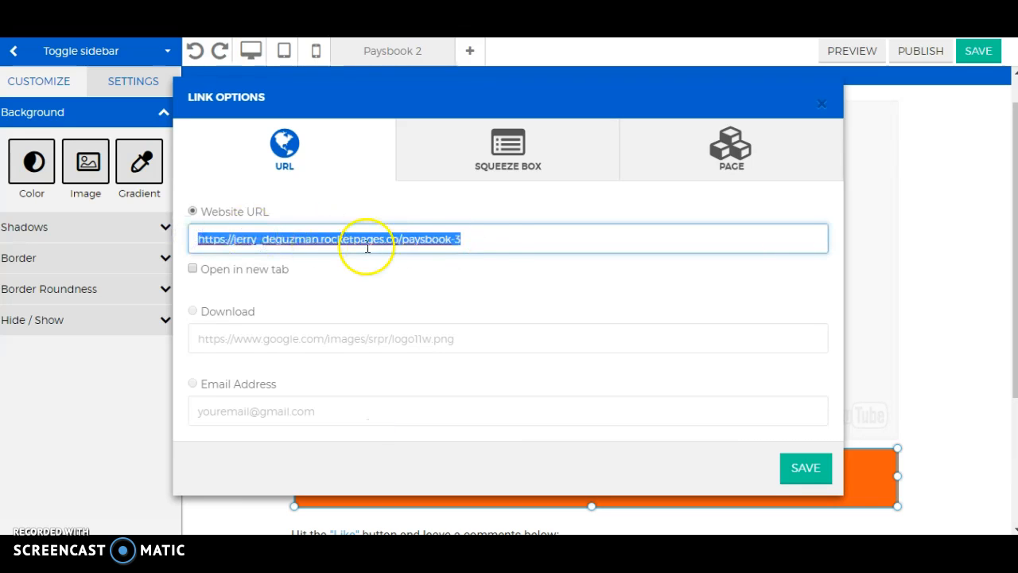
# Set the website URL of the orange multiple-account button to the paysbook-3 page and save the link options
pyautogui.click(491, 236)
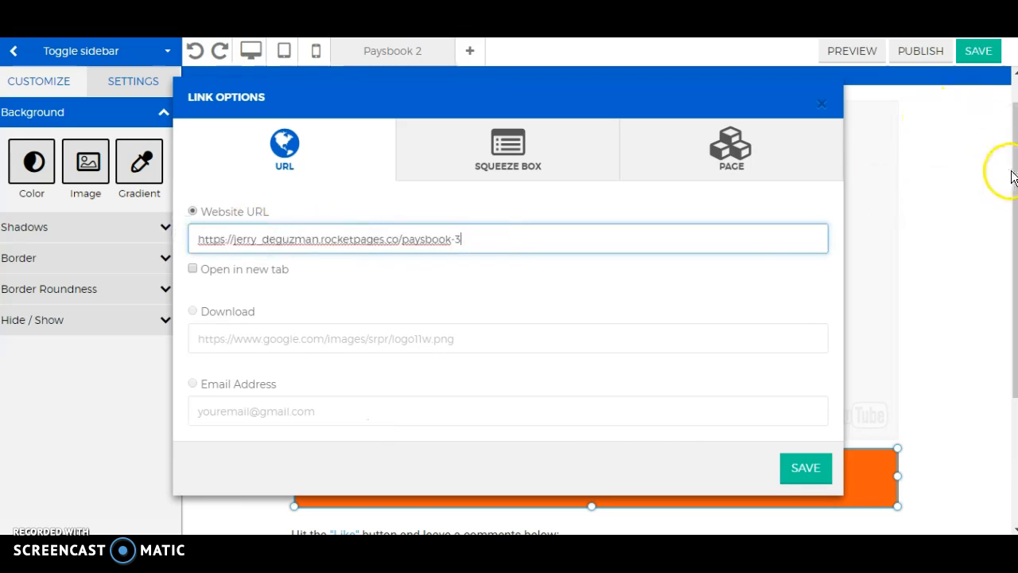
pyautogui.click(808, 476)
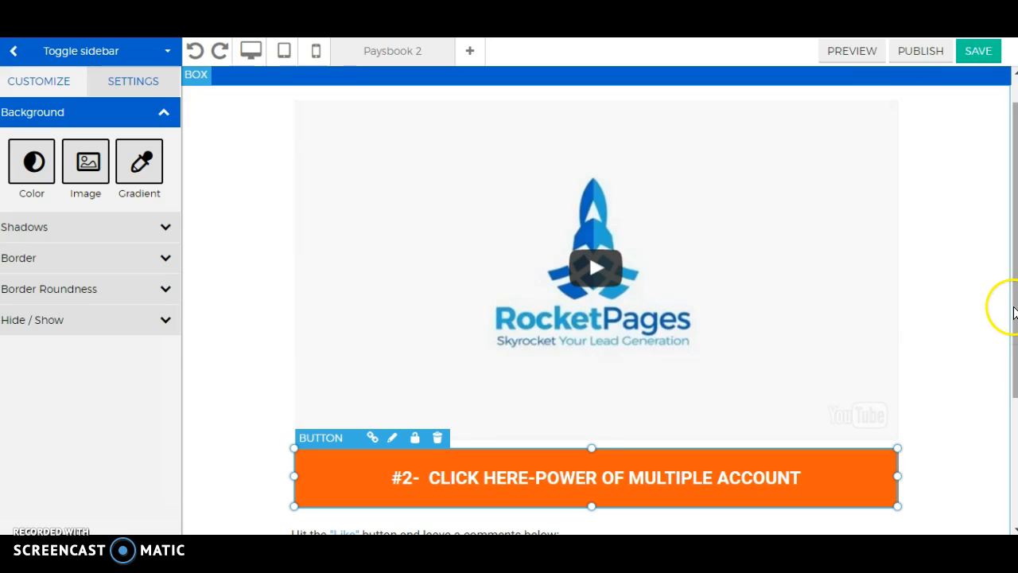
# Check the page's video on YouTube with its playback paused, and save the Paysbook 2 page
pyautogui.click(341, 259)
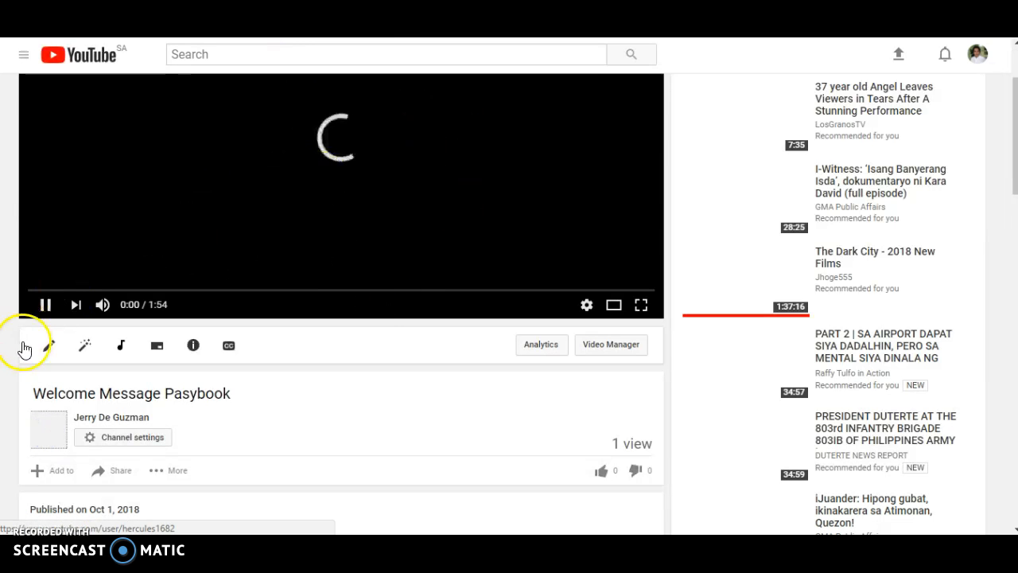
pyautogui.click(48, 305)
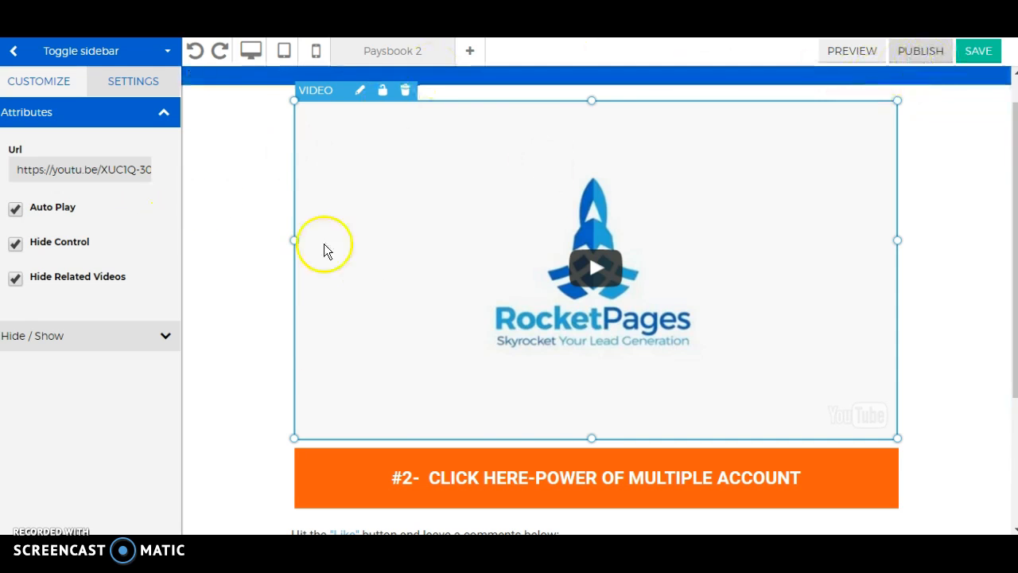
pyautogui.click(982, 53)
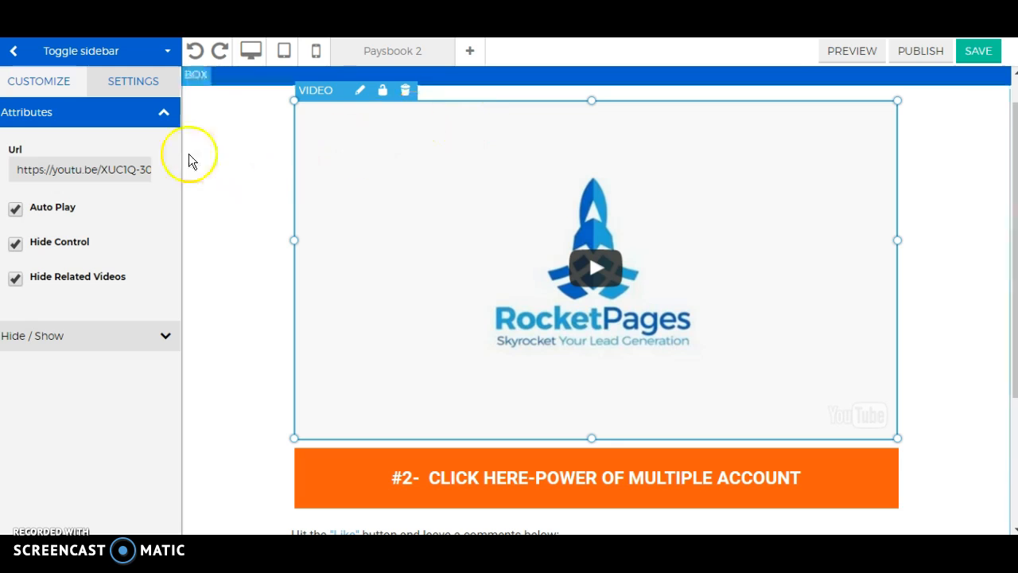
pyautogui.click(890, 80)
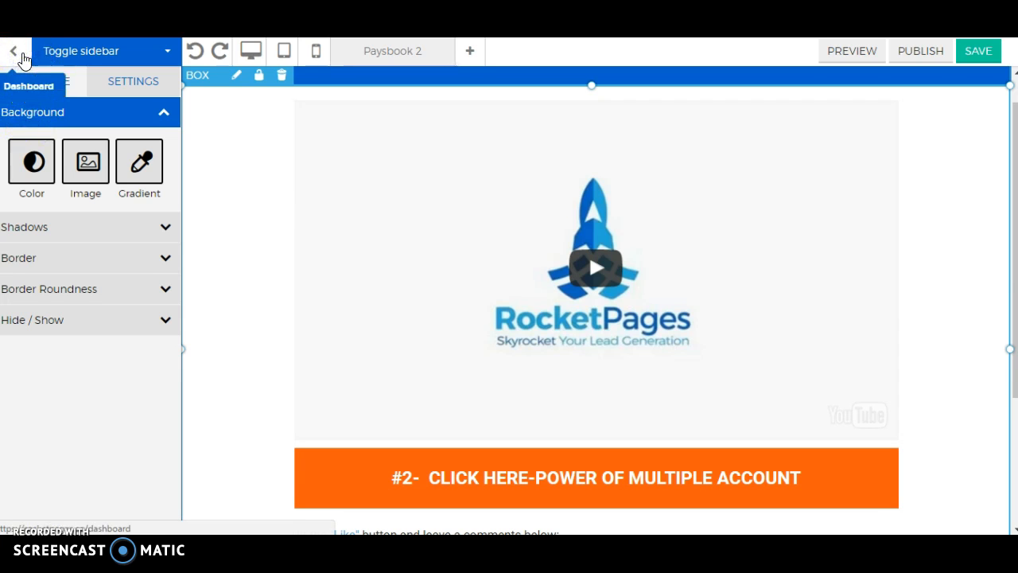
# Return to the dashboard and view the live Paysbook 2 page
pyautogui.click(15, 52)
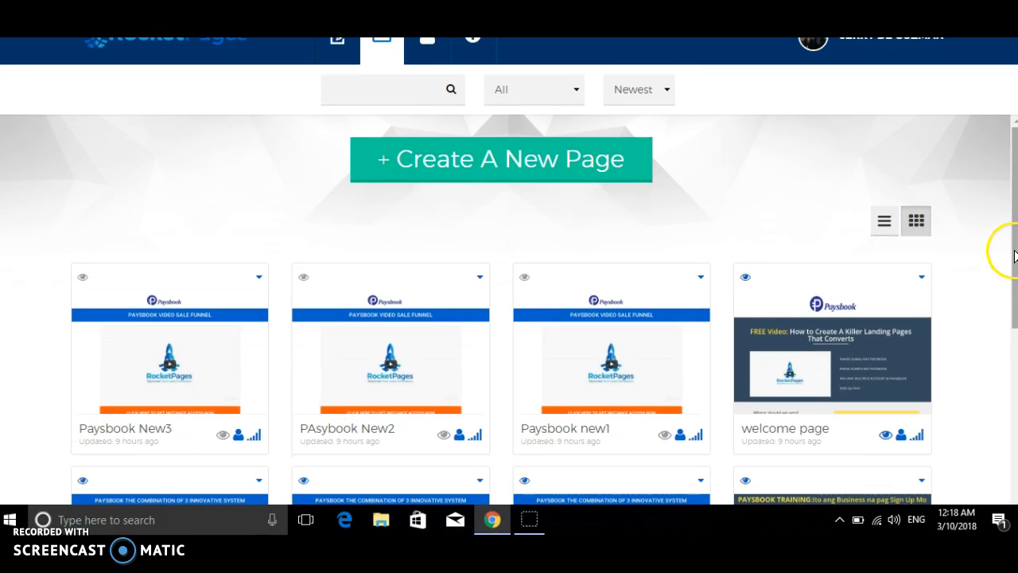
pyautogui.moveTo(1015, 254); pyautogui.dragTo(1012, 341)
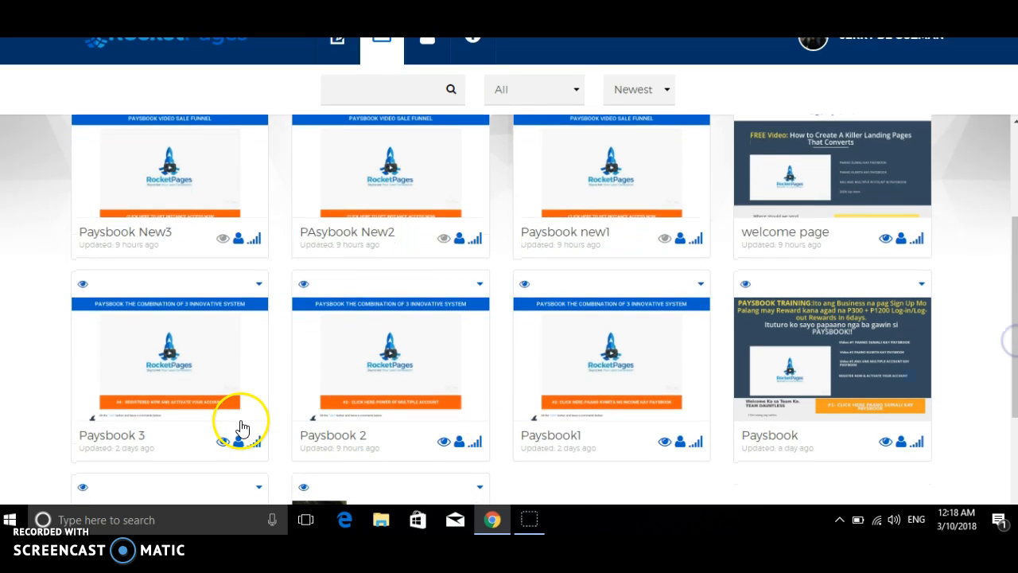
pyautogui.moveTo(182, 412)
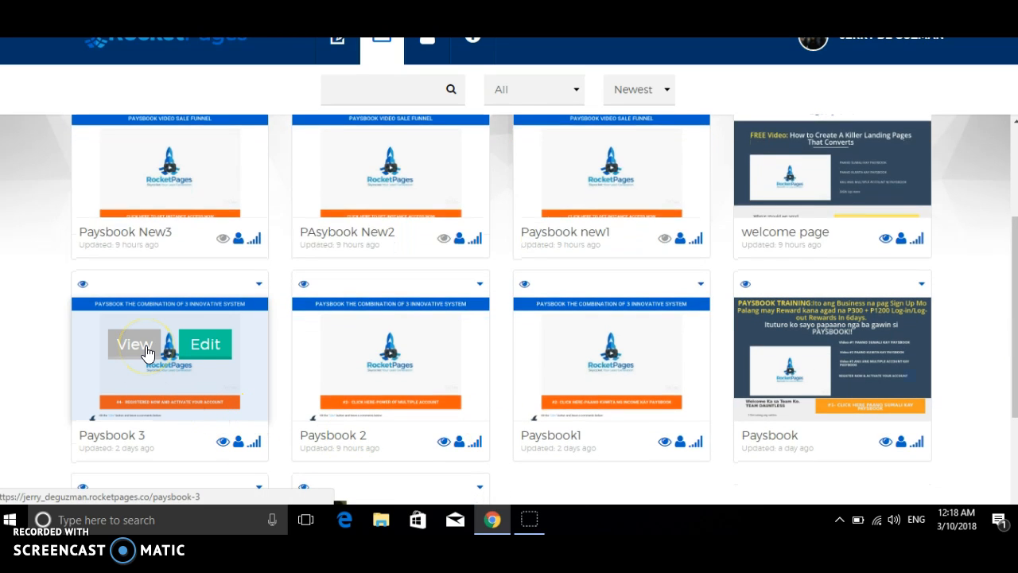
pyautogui.moveTo(390, 398)
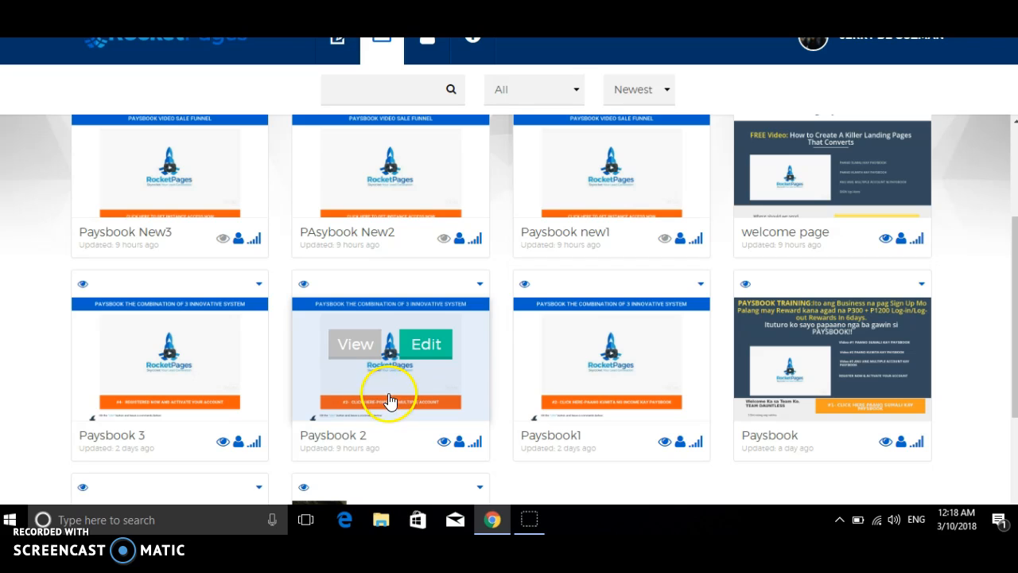
pyautogui.click(359, 346)
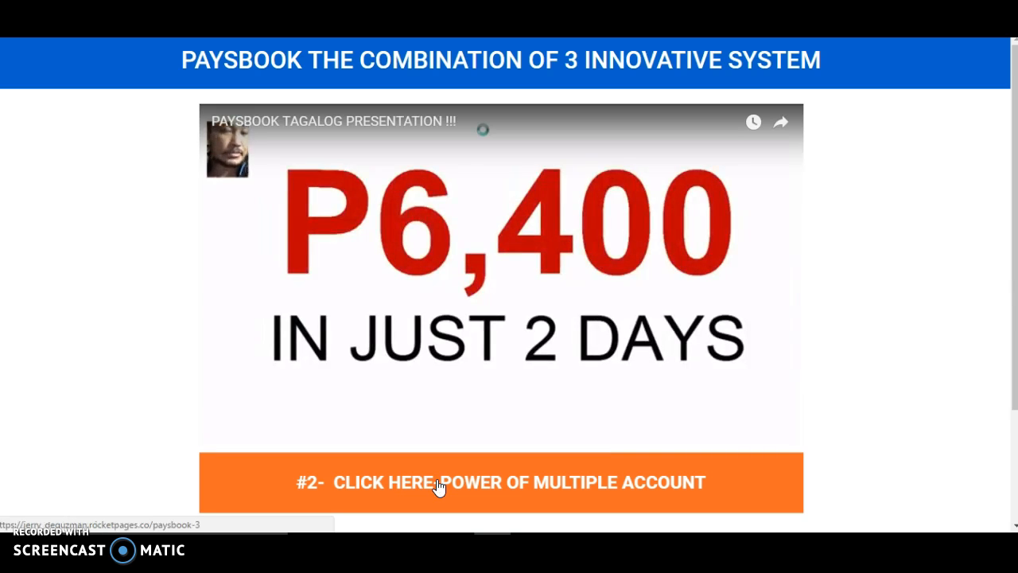
# Test the multiple-account button on the live page, comparing the paysbook-3 page with paysbook-2
pyautogui.click(438, 484)
pyautogui.click(438, 463)
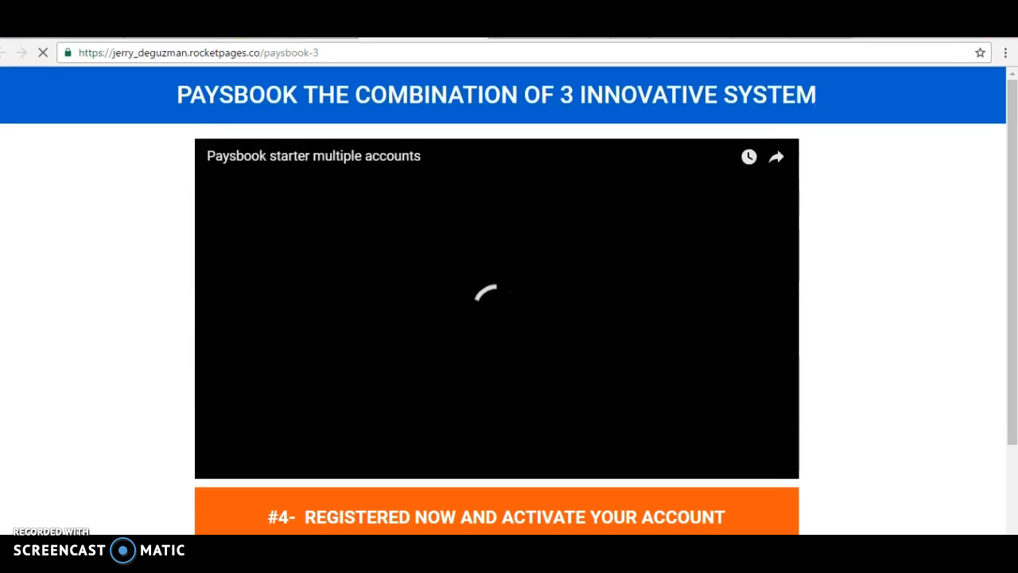
pyautogui.hotkey('alt', 'Left')
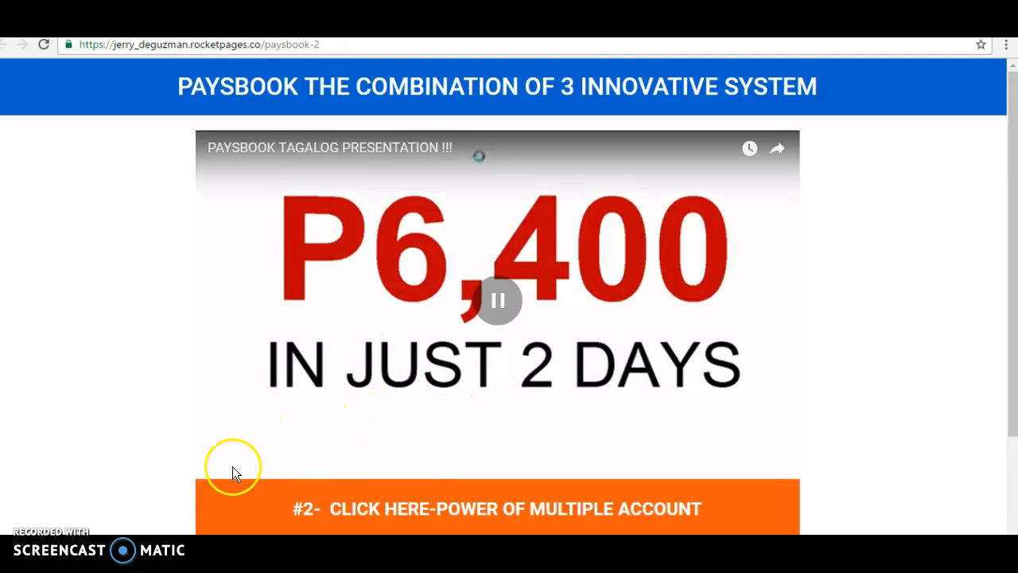
pyautogui.hotkey('alt', 'Right')
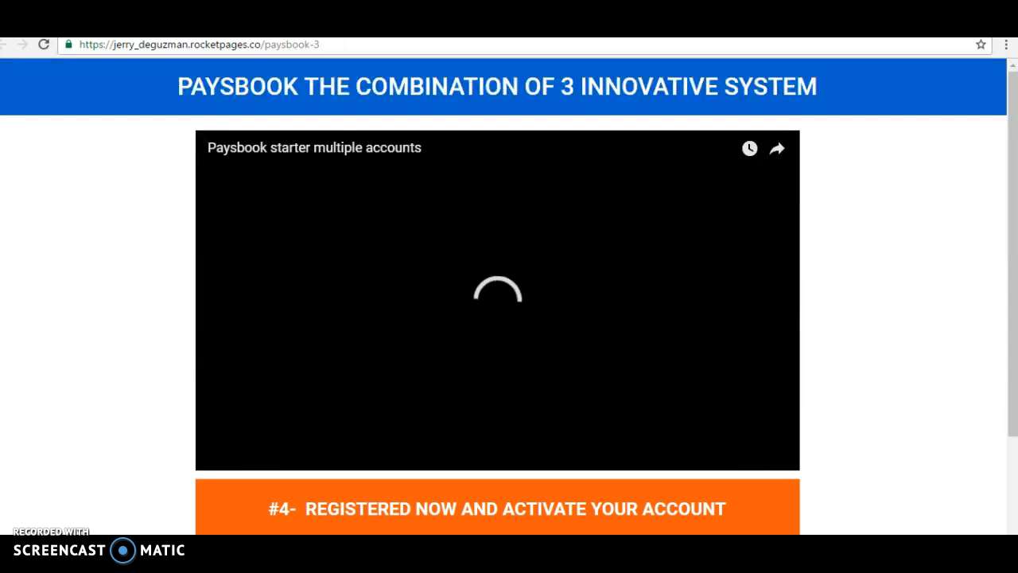
pyautogui.hotkey('alt', 'Left')
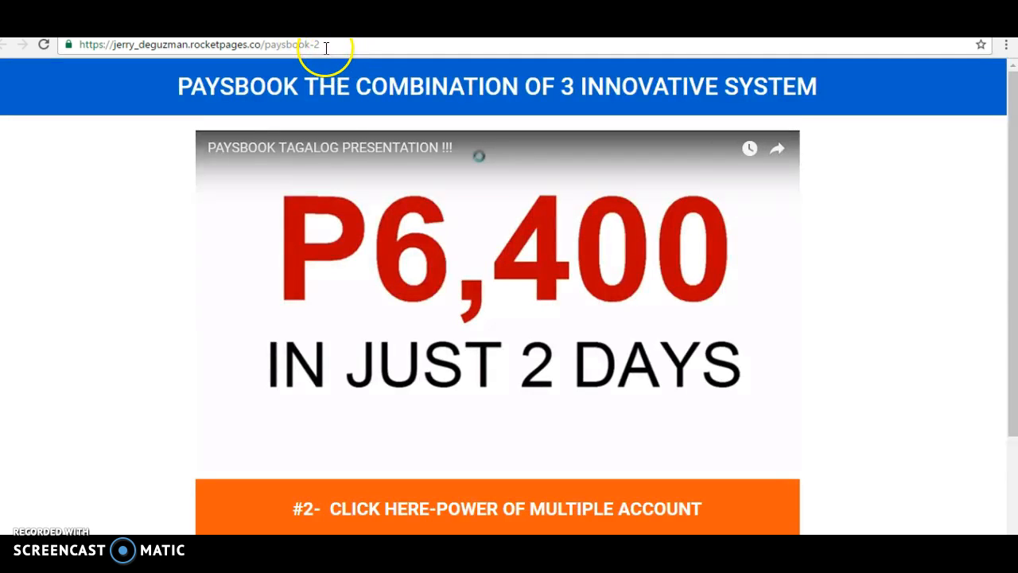
# Copy the full web address of the live paysbook-2 page
pyautogui.moveTo(324, 48); pyautogui.dragTo(92, 45)
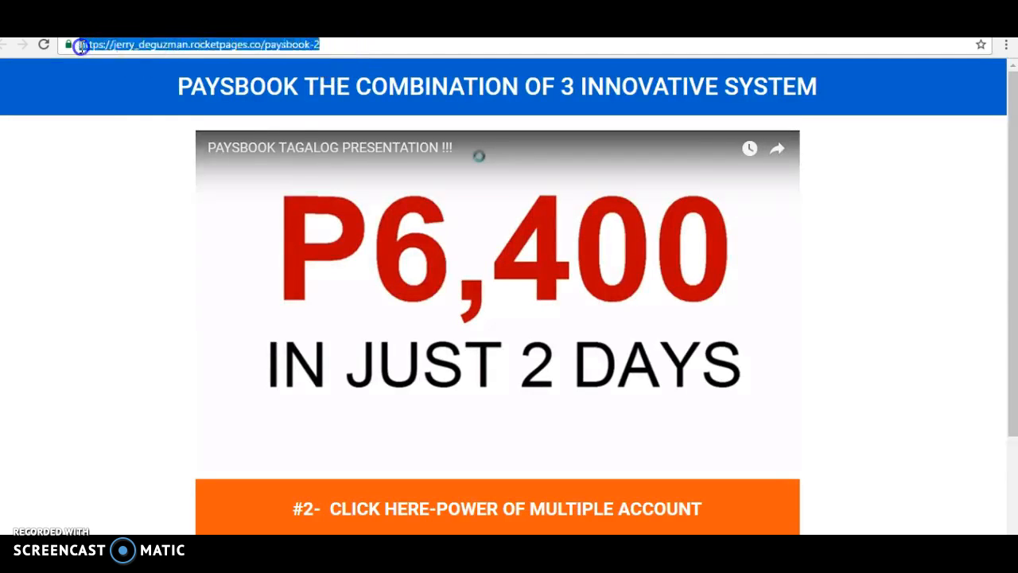
pyautogui.rightClick(145, 46)
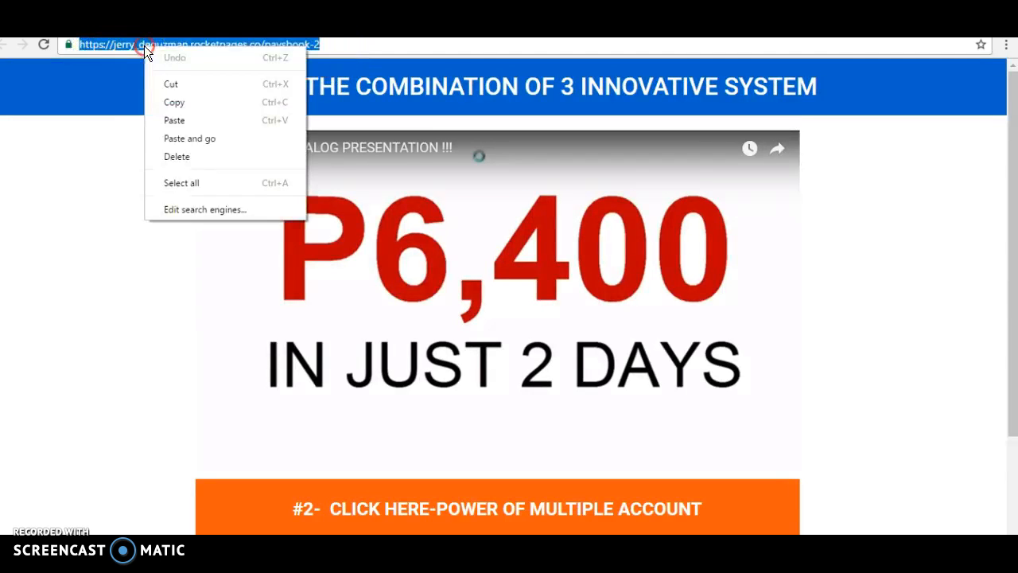
pyautogui.click(194, 101)
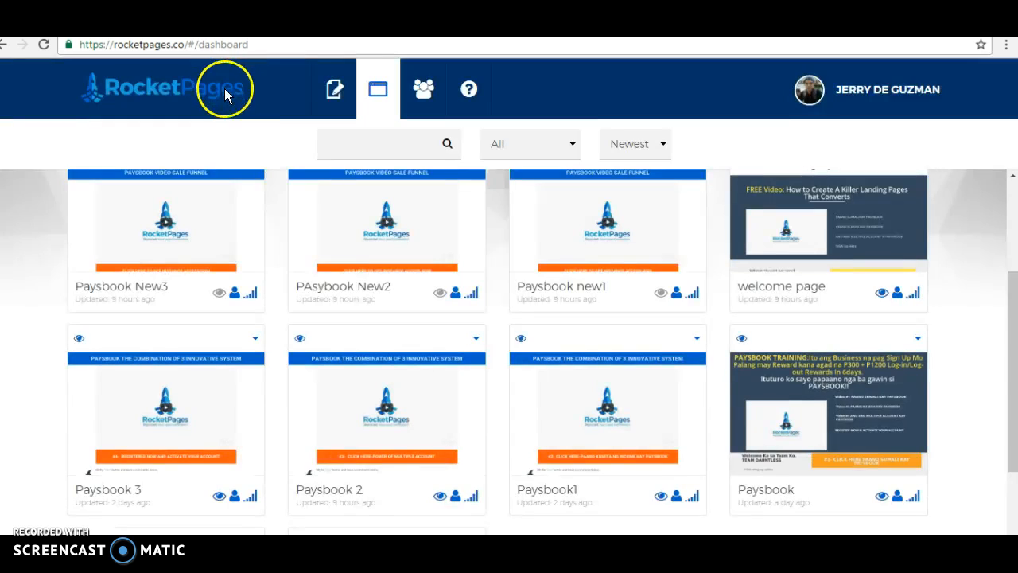
# Open the Paysbook1 page from the dashboard for editing
pyautogui.moveTo(573, 400)
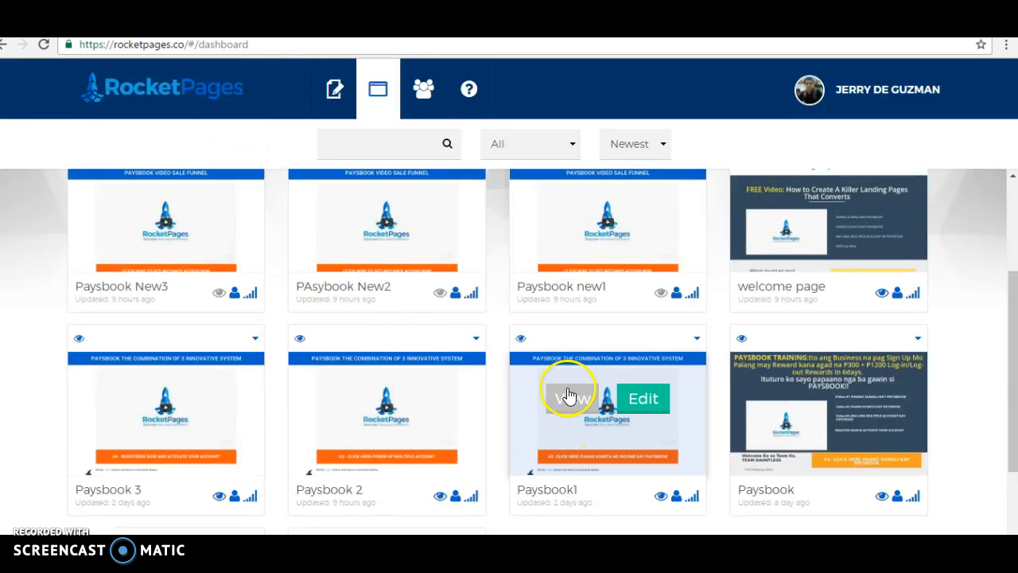
pyautogui.click(632, 405)
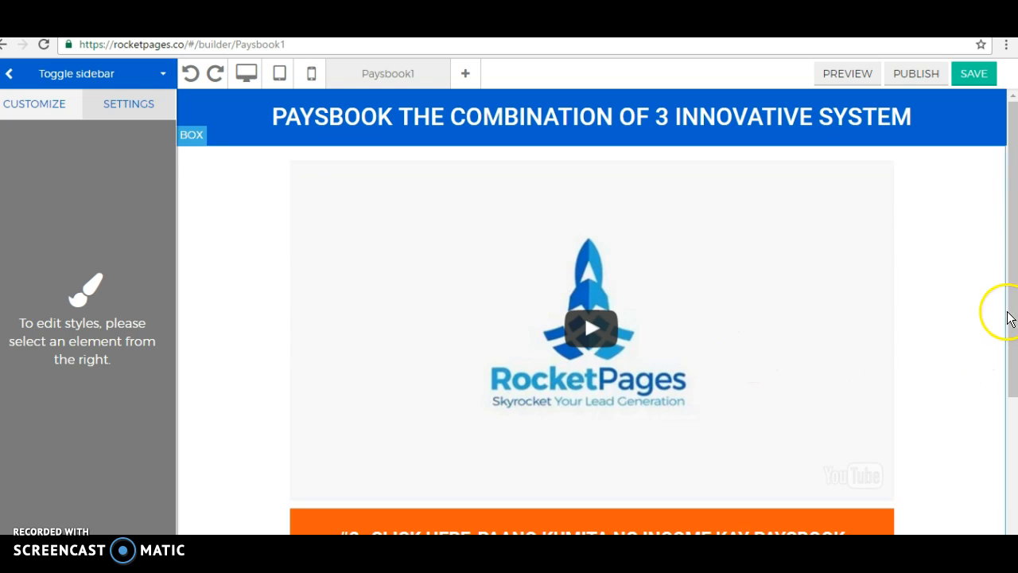
pyautogui.moveTo(1012, 303); pyautogui.dragTo(1010, 369)
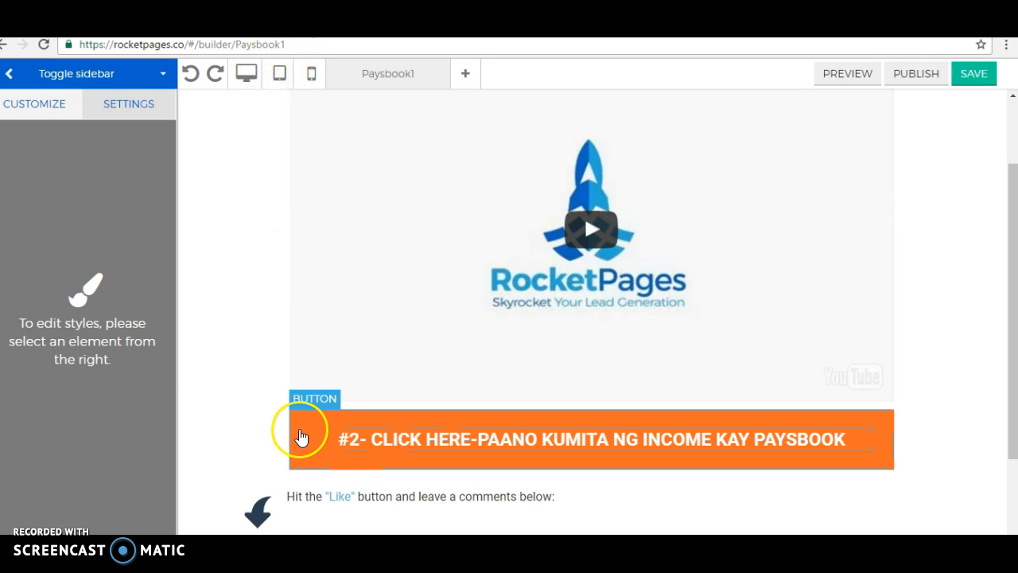
# Link the "#2- CLICK HERE-PAANO KUMITA NG INCOME KAY PAYSBOOK" button to the paysbook-2 website URL and save the link options
pyautogui.click(301, 434)
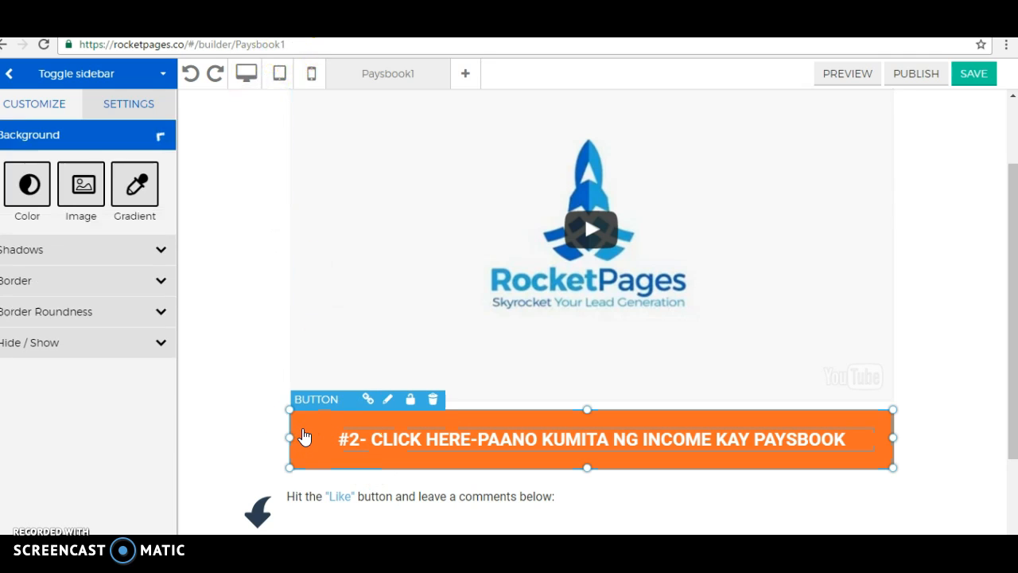
pyautogui.click(364, 395)
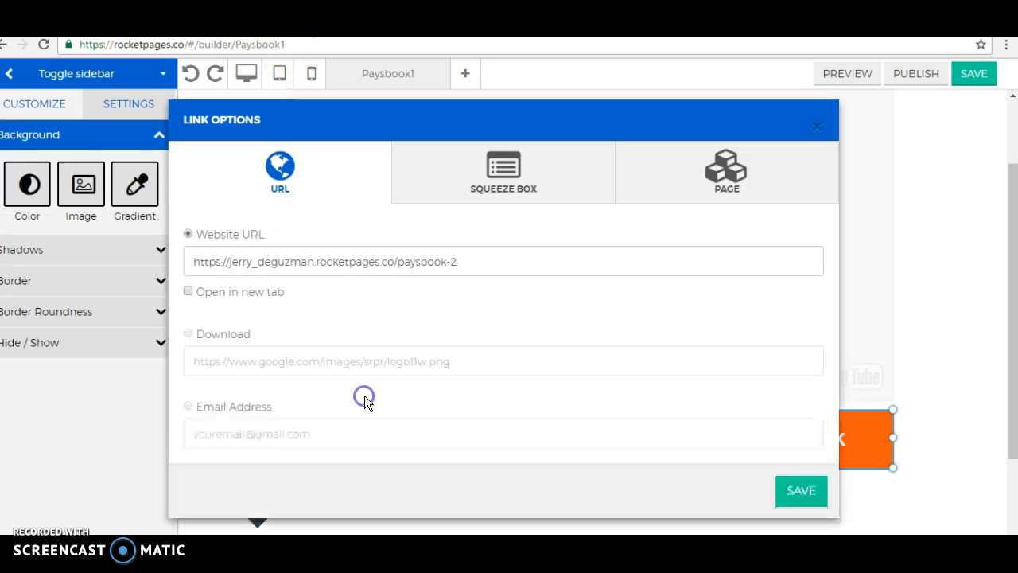
pyautogui.click(398, 253)
pyautogui.moveTo(460, 261); pyautogui.dragTo(212, 249)
pyautogui.click(450, 263)
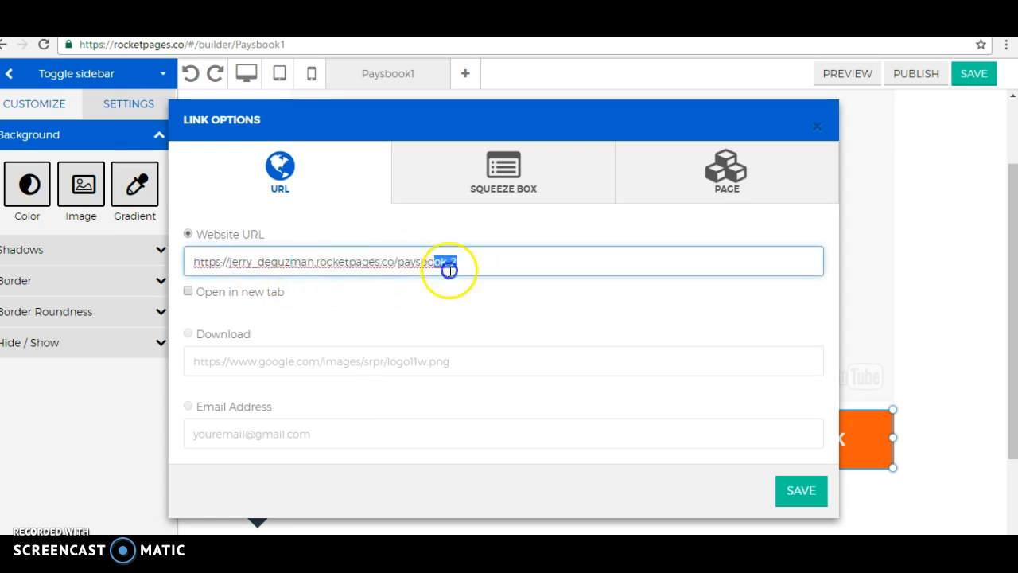
pyautogui.click(800, 494)
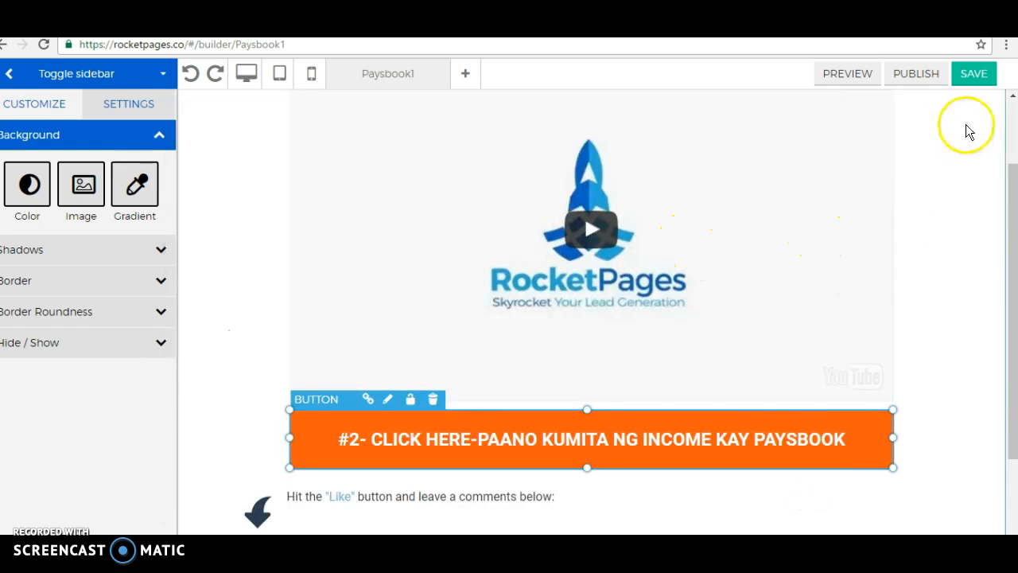
# Save the page and publish it to the RocketPages subdomain as Paysbook1 with the address ending paysbook1
pyautogui.click(981, 76)
pyautogui.click(931, 76)
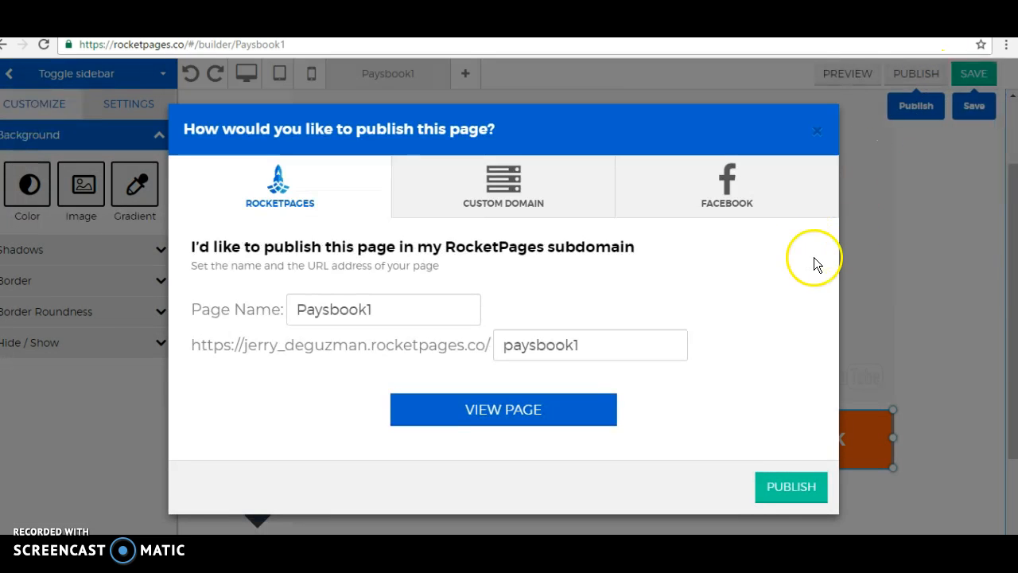
pyautogui.click(794, 487)
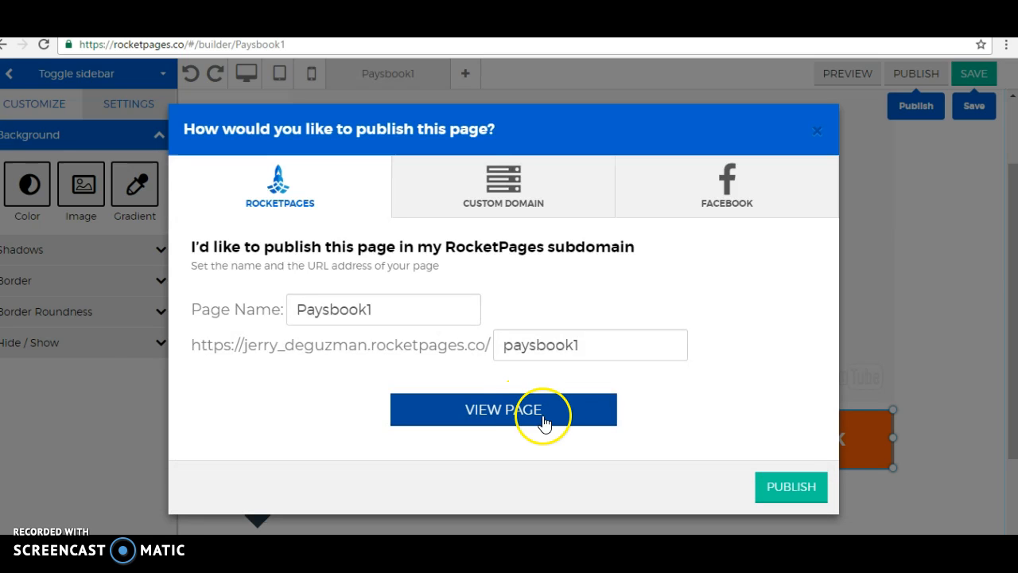
# View the published Paysbook1 page down to its orange button and pause its video
pyautogui.click(563, 409)
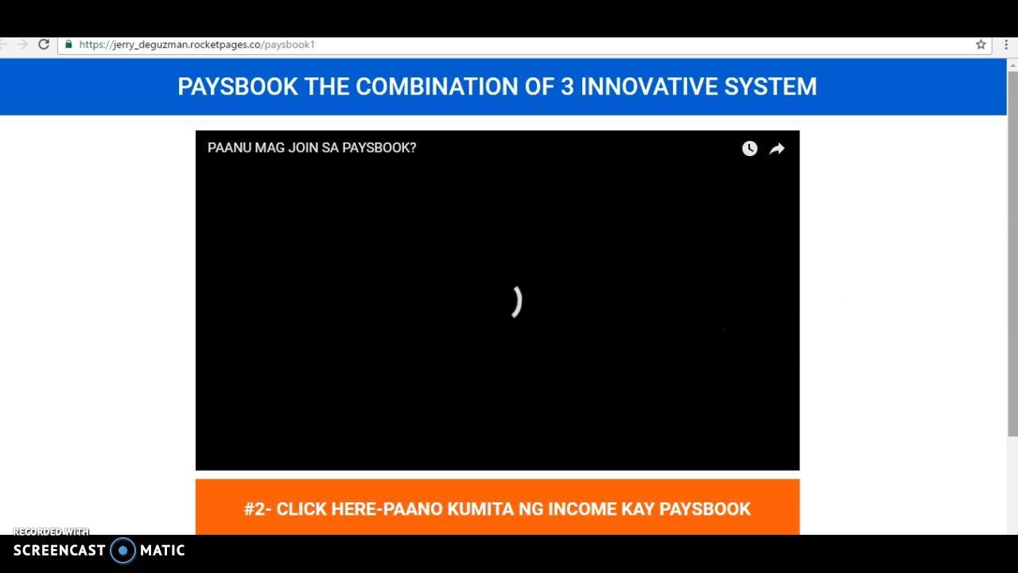
pyautogui.moveTo(1013, 259); pyautogui.dragTo(1015, 274)
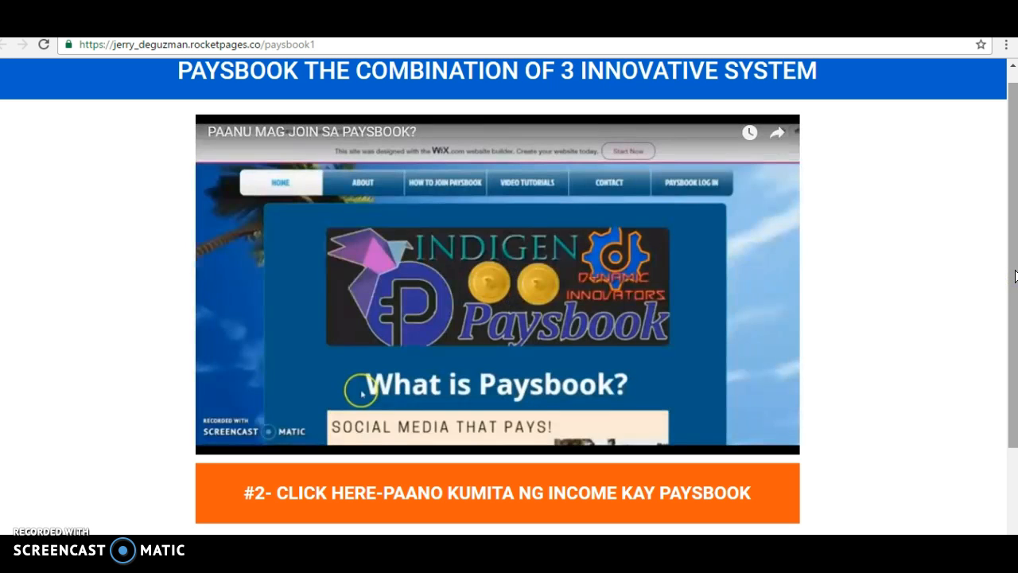
pyautogui.click(1014, 512)
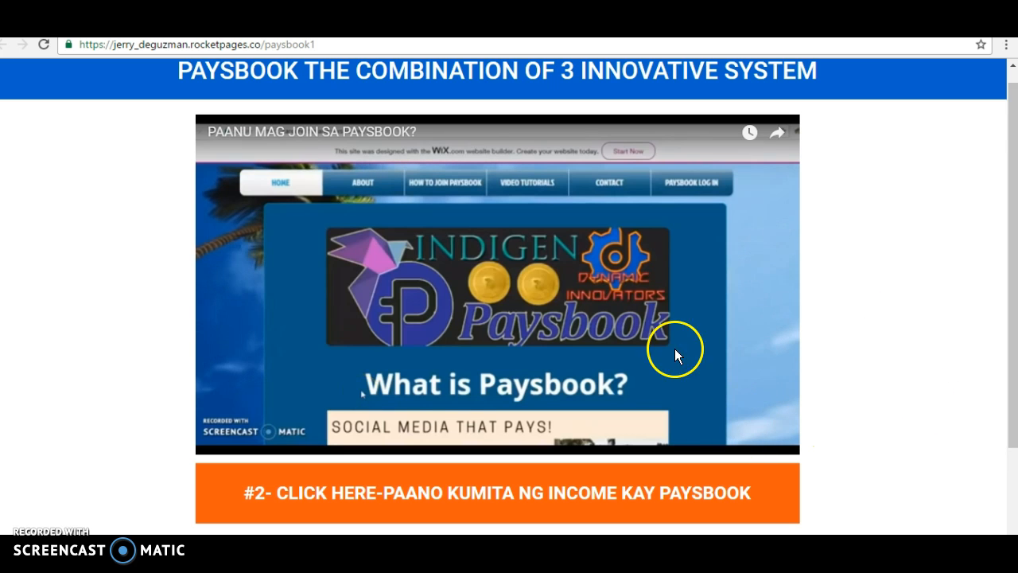
pyautogui.click(516, 337)
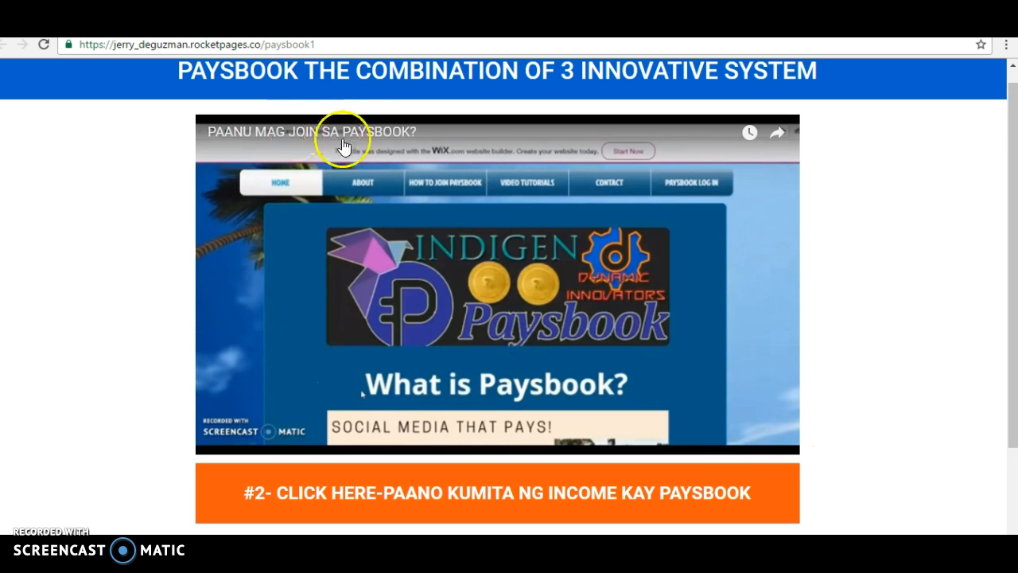
# Copy the full web address of the live paysbook1 page and close the publishing dialog in the page builder
pyautogui.moveTo(316, 45); pyautogui.dragTo(79, 45)
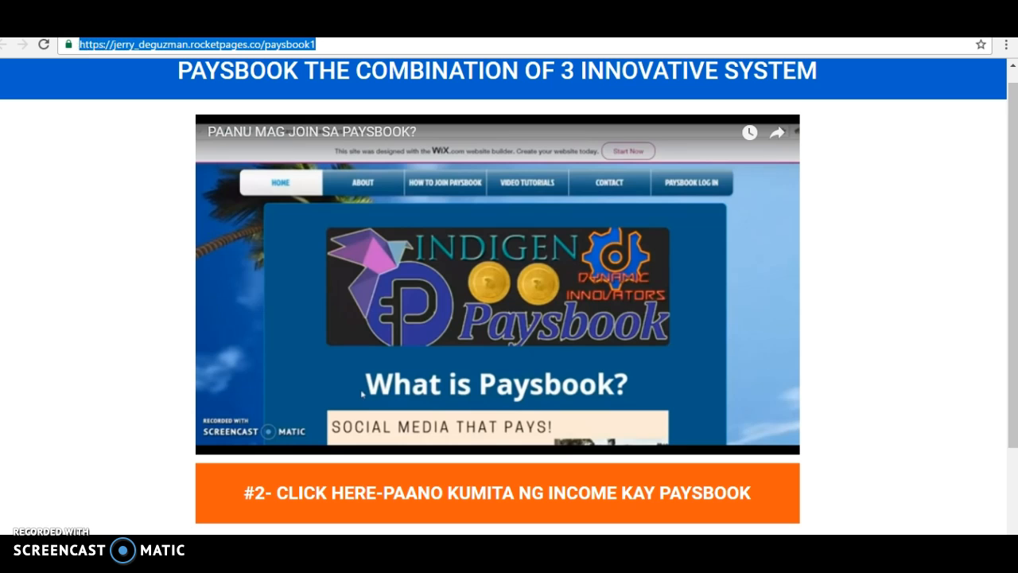
pyautogui.rightClick(187, 46)
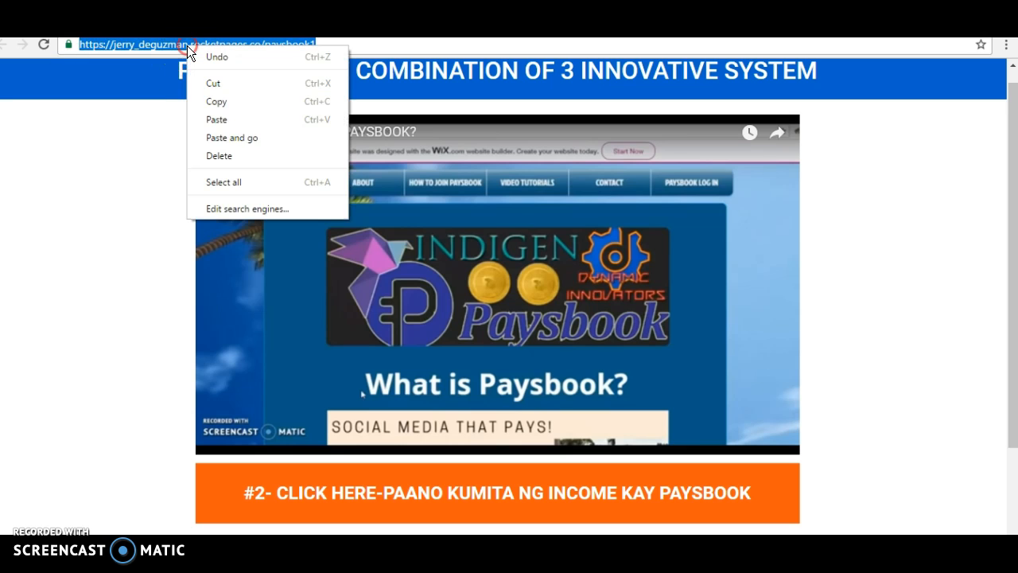
pyautogui.click(233, 104)
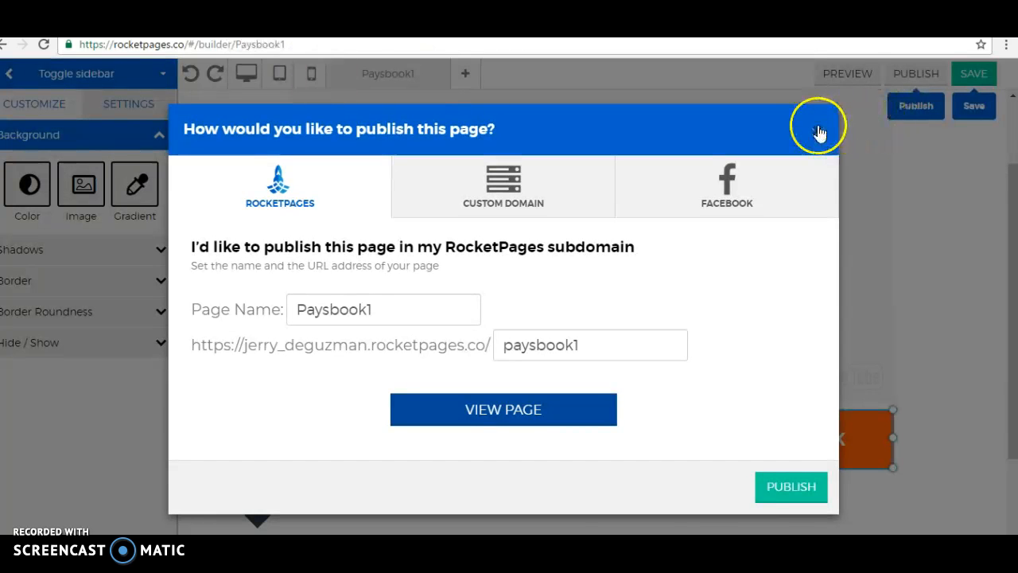
pyautogui.click(819, 133)
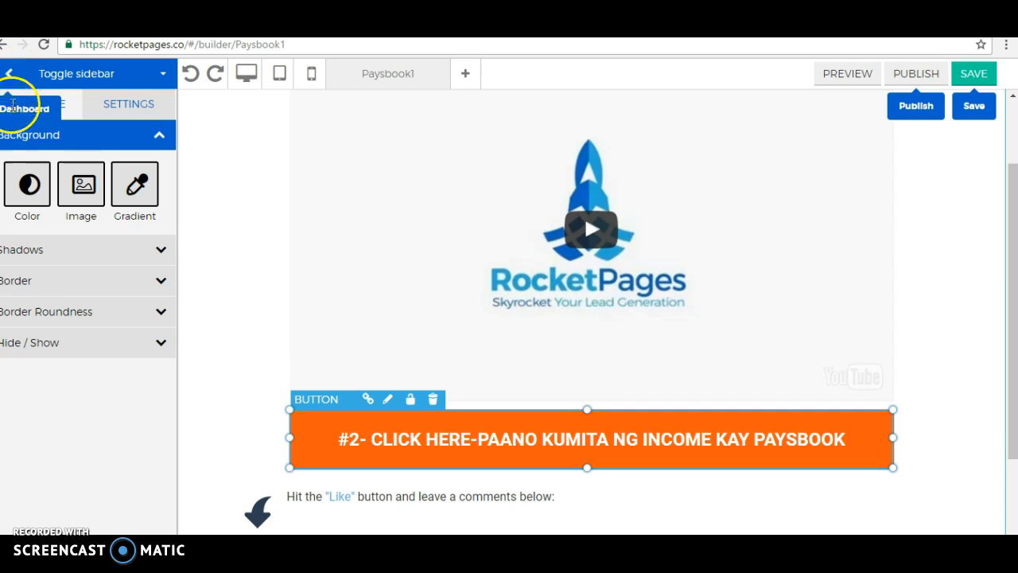
# Return to the RocketPages dashboard and open the Paysbook training page for editing
pyautogui.click(12, 76)
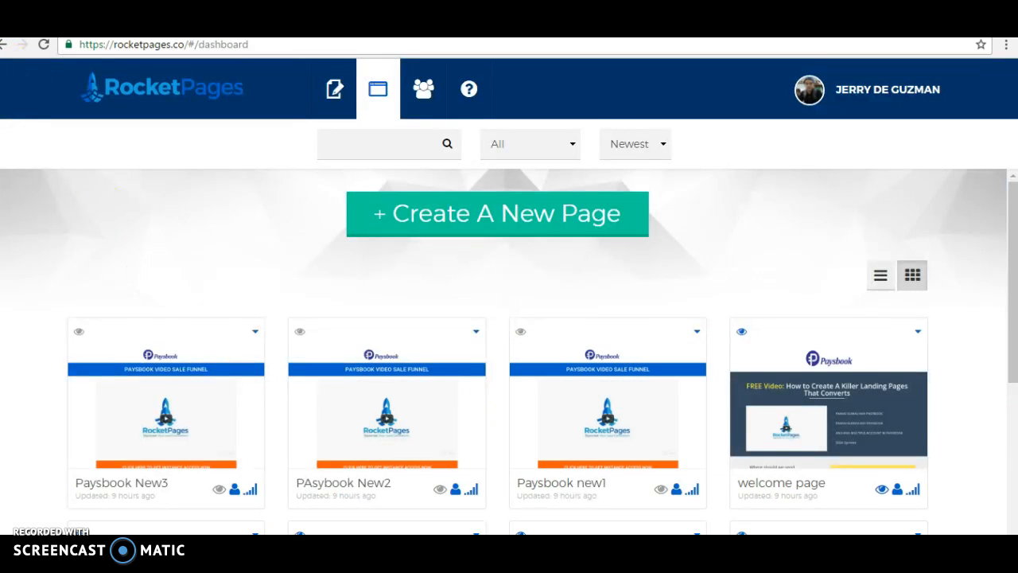
pyautogui.moveTo(878, 388)
pyautogui.moveTo(1013, 340); pyautogui.dragTo(1015, 462)
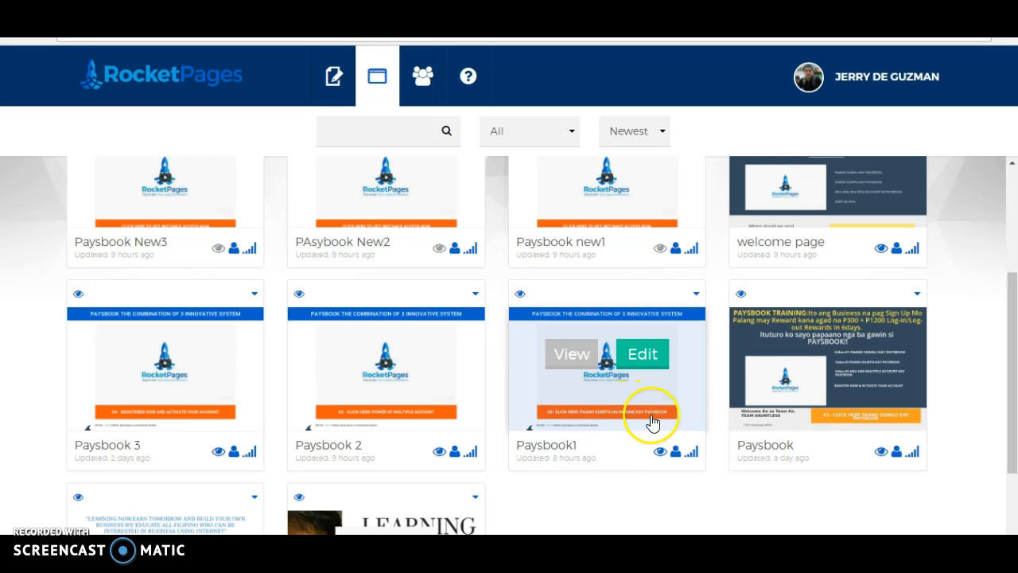
pyautogui.moveTo(871, 419)
pyautogui.click(859, 363)
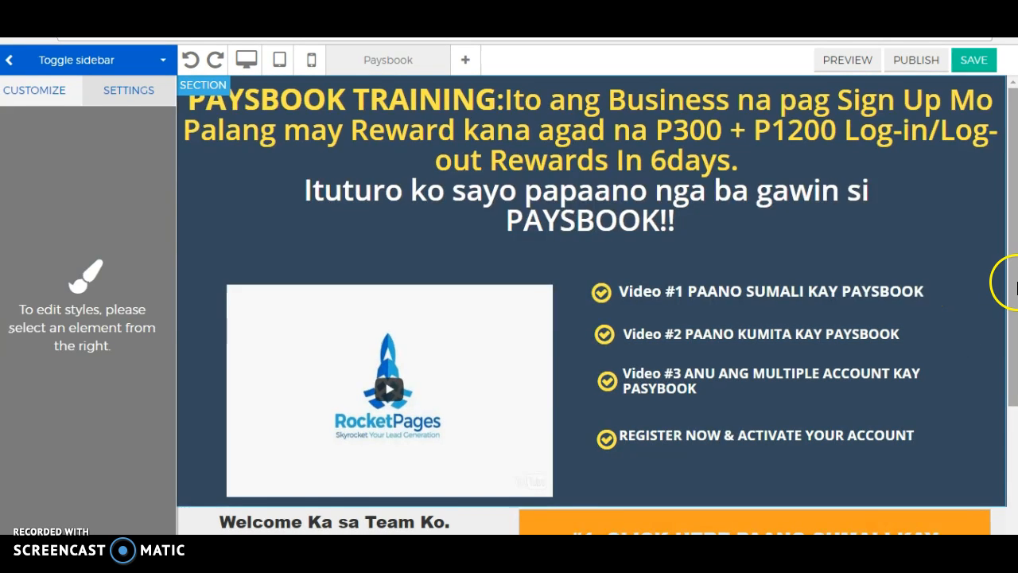
# Link the "#1- CLICK HERE PAANO SUMALI KAY PAYSBOOK" button to the copied paysbook1 website URL and save the link options
pyautogui.scroll(-2, 1004, 289)
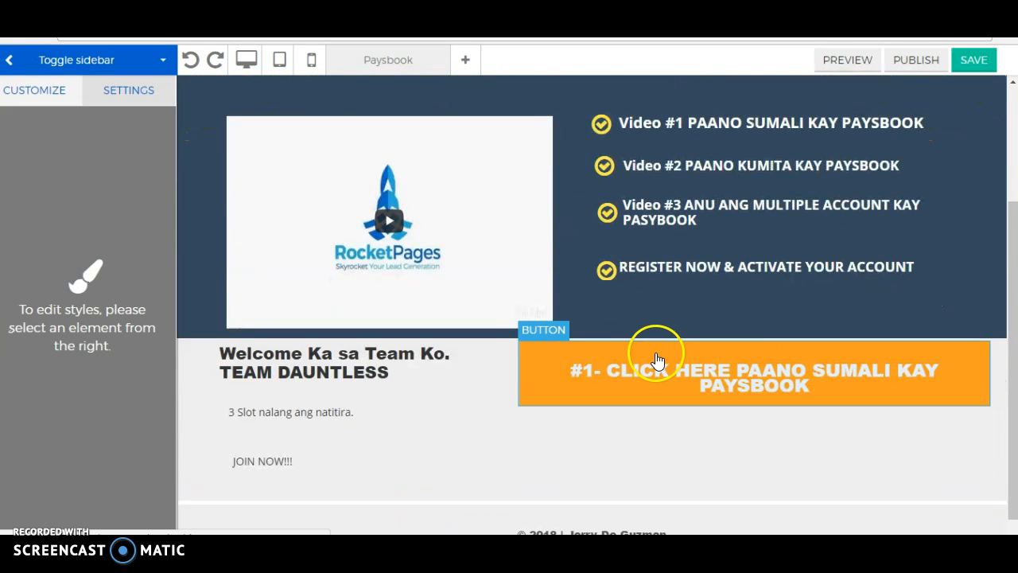
pyautogui.click(595, 352)
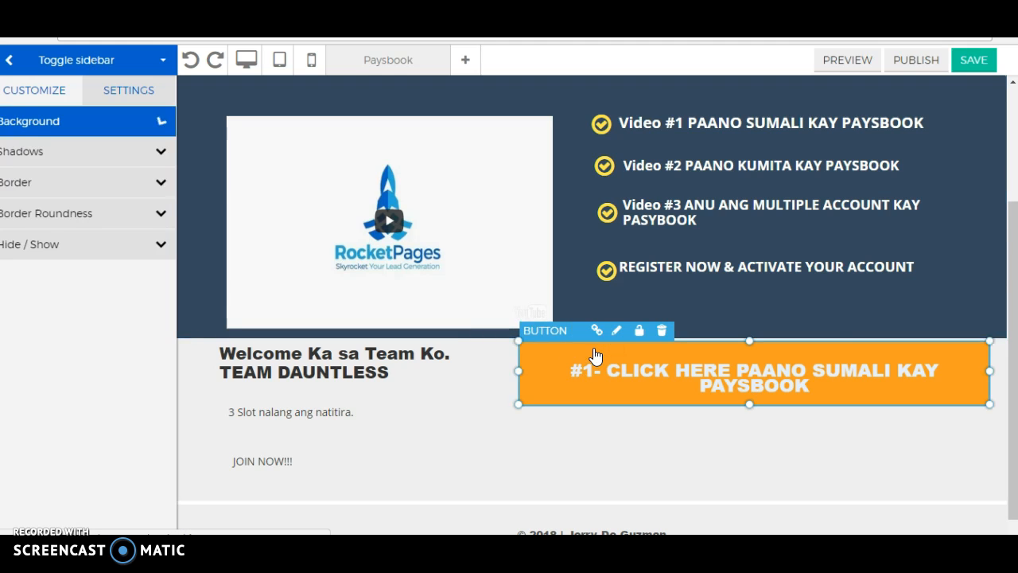
pyautogui.click(598, 330)
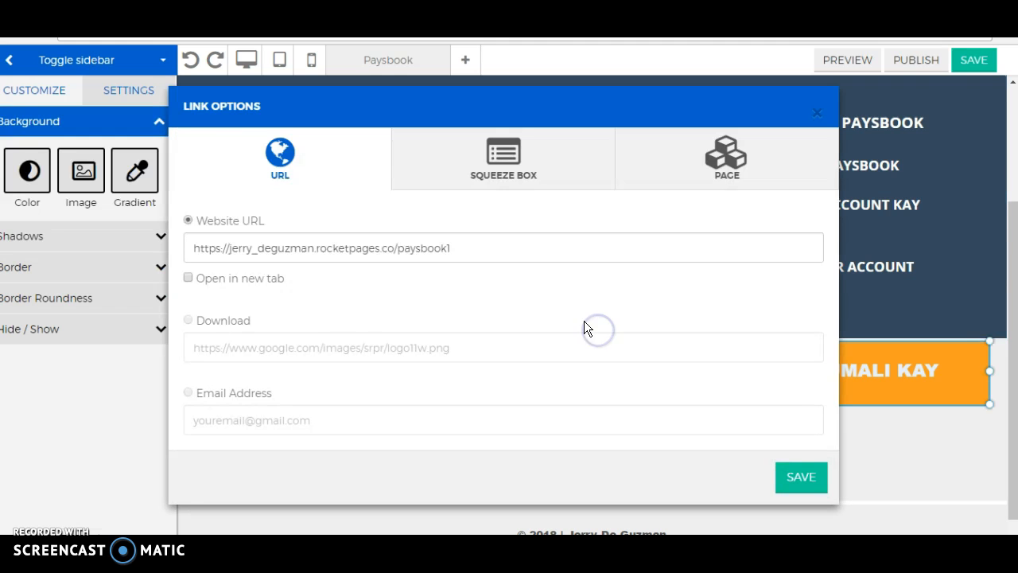
pyautogui.click(494, 254)
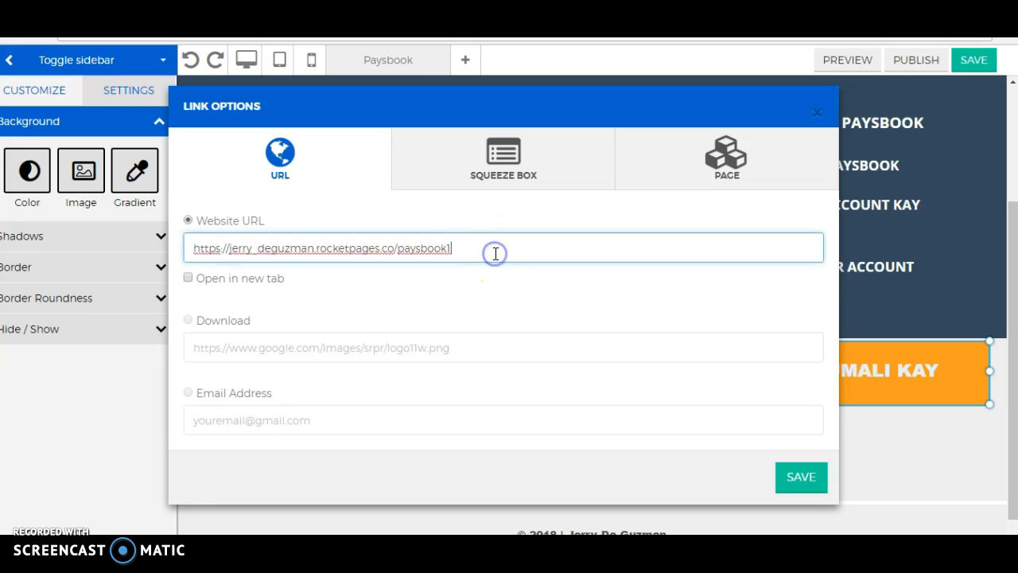
pyautogui.moveTo(487, 251); pyautogui.dragTo(202, 244)
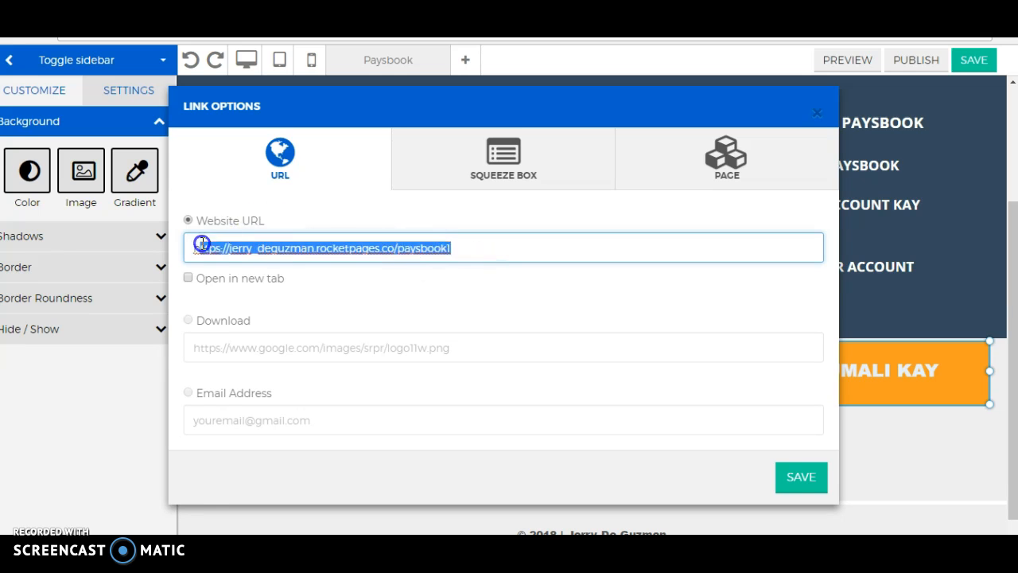
pyautogui.hotkey('ctrl', 'x')
pyautogui.rightClick(464, 243)
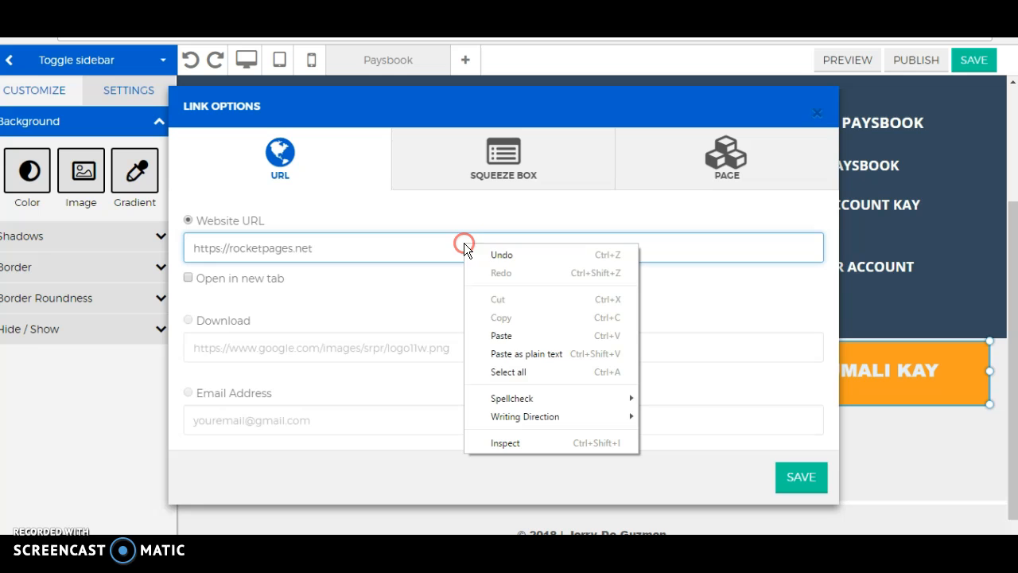
pyautogui.click(515, 335)
pyautogui.click(803, 476)
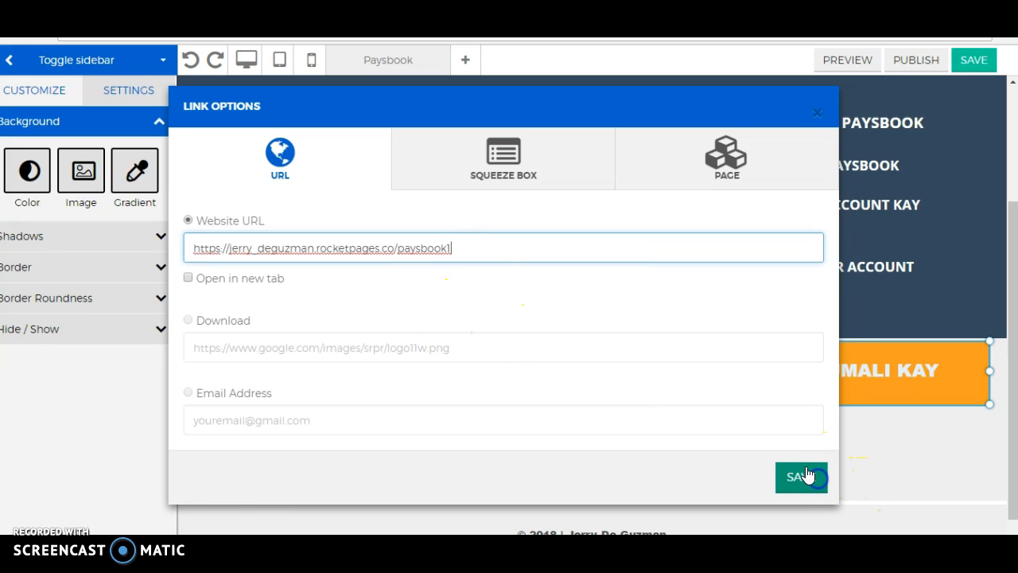
# Set the #1 button's link to open in a new tab and save the link options
pyautogui.click(596, 330)
pyautogui.click(190, 280)
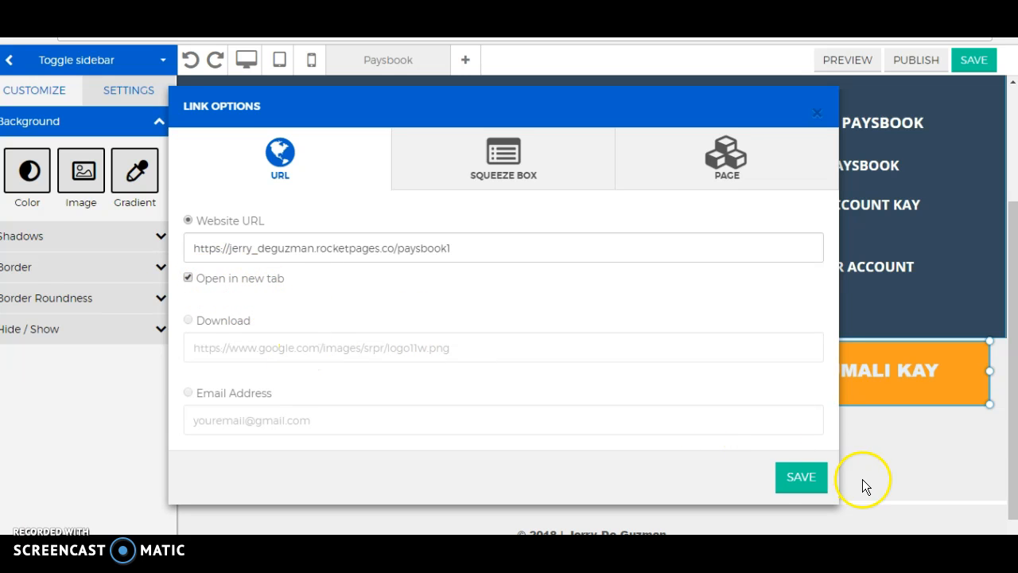
pyautogui.click(823, 478)
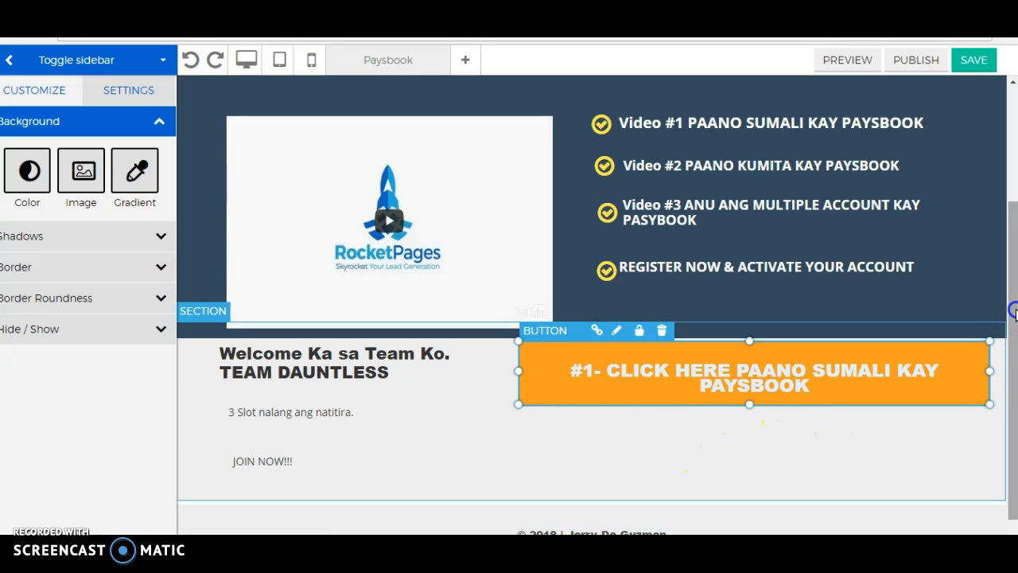
# Save the page, publish it to the RocketPages subdomain as Paysbook with the address ending paysbook, and open the live page
pyautogui.moveTo(1014, 310); pyautogui.dragTo(1014, 391)
pyautogui.moveTo(1013, 292); pyautogui.dragTo(1013, 256)
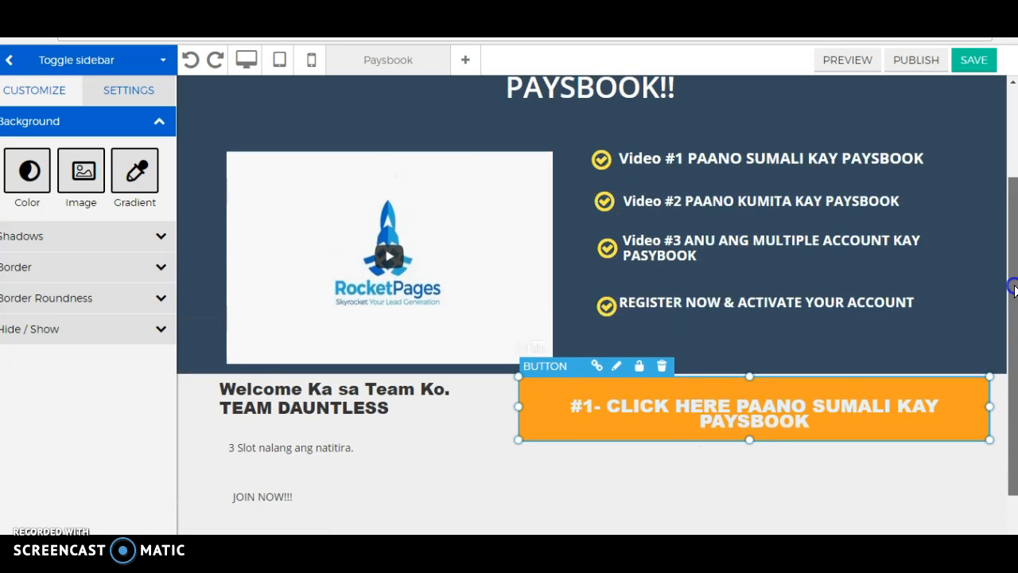
pyautogui.click(968, 62)
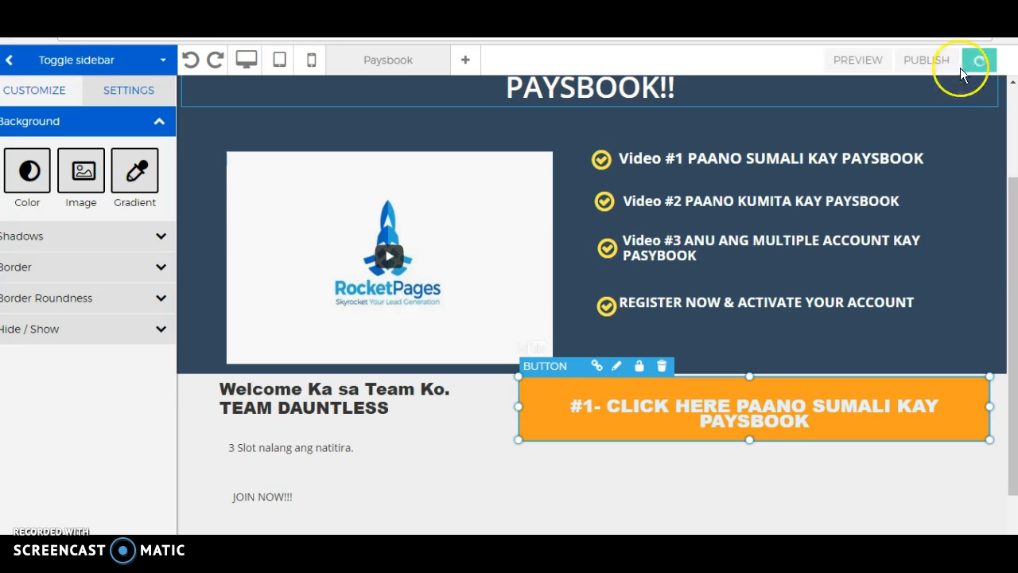
pyautogui.click(919, 62)
pyautogui.click(796, 475)
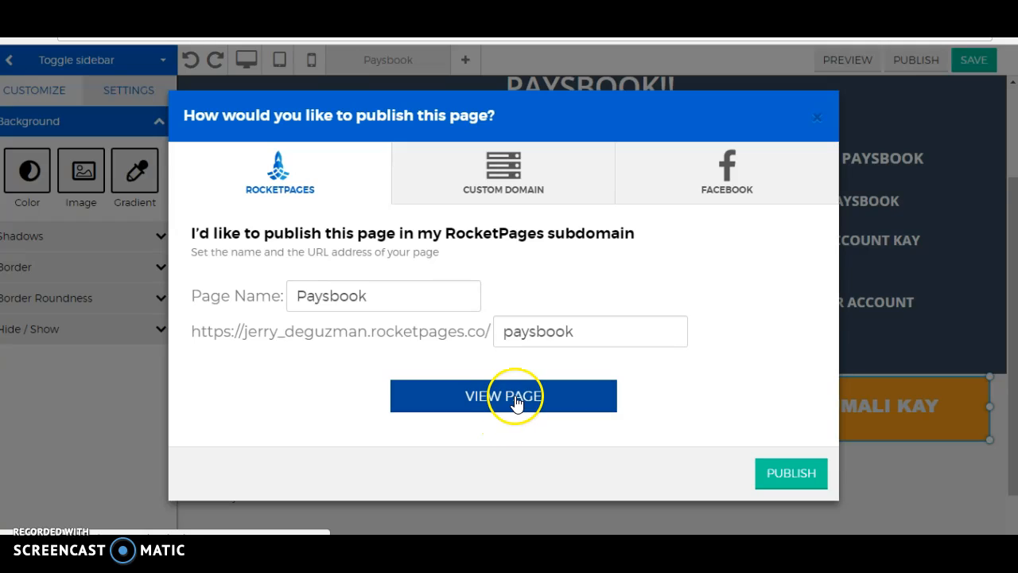
pyautogui.click(516, 402)
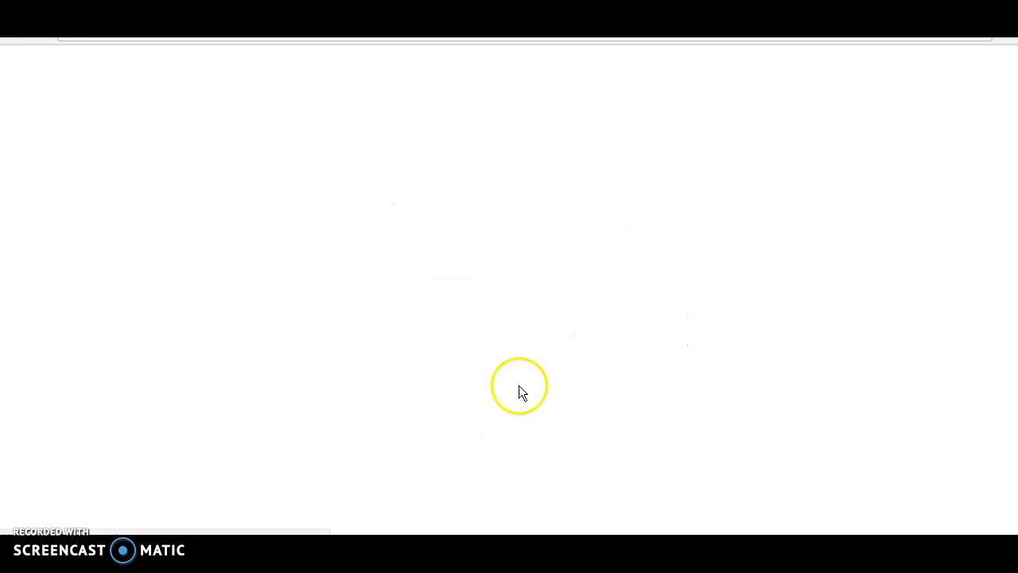
pyautogui.click(504, 41)
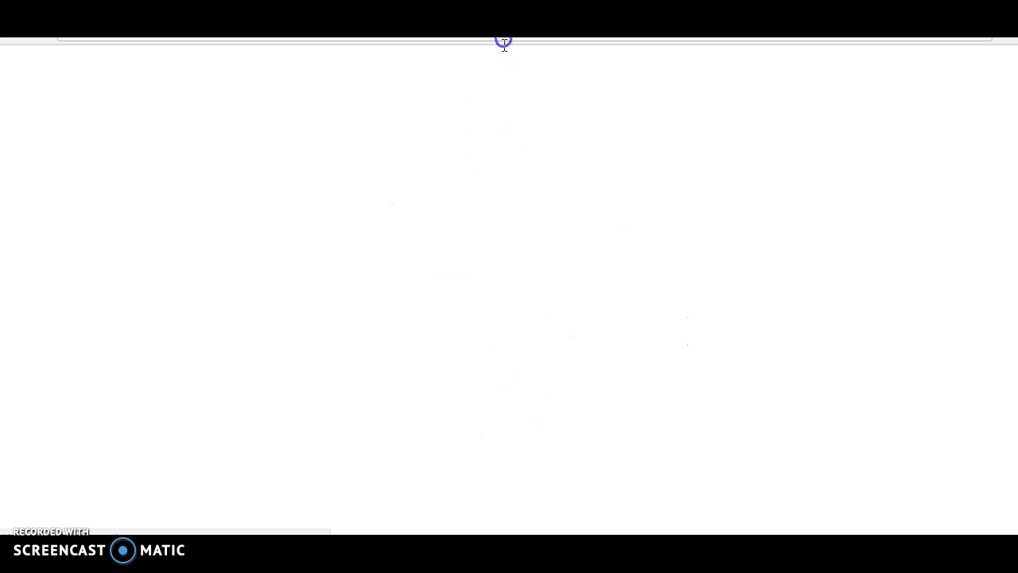
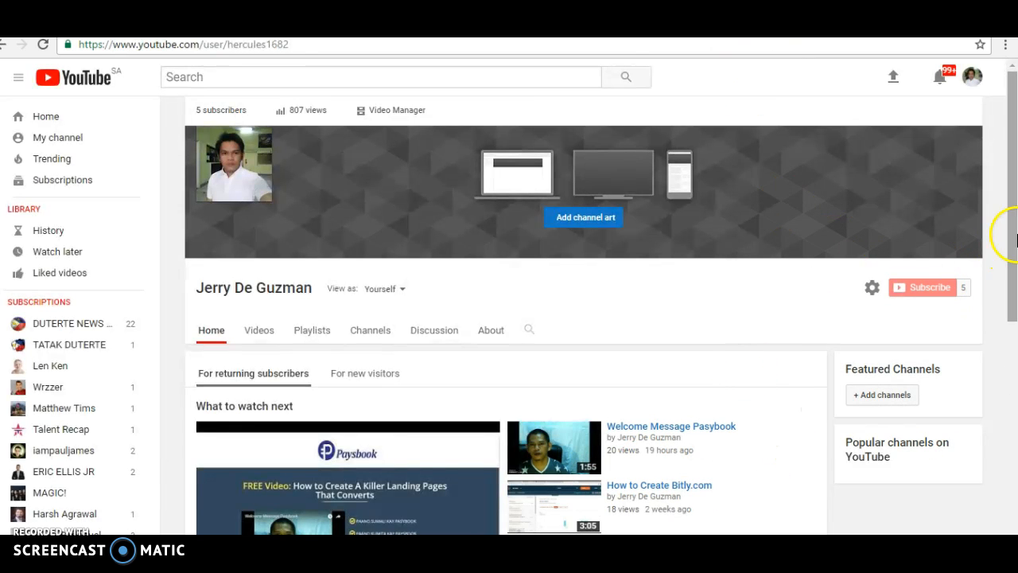
# Open the "Welcome Message Pasybook" video from the uploads on the YouTube channel and pause it
pyautogui.scroll(-3, 1007, 246)
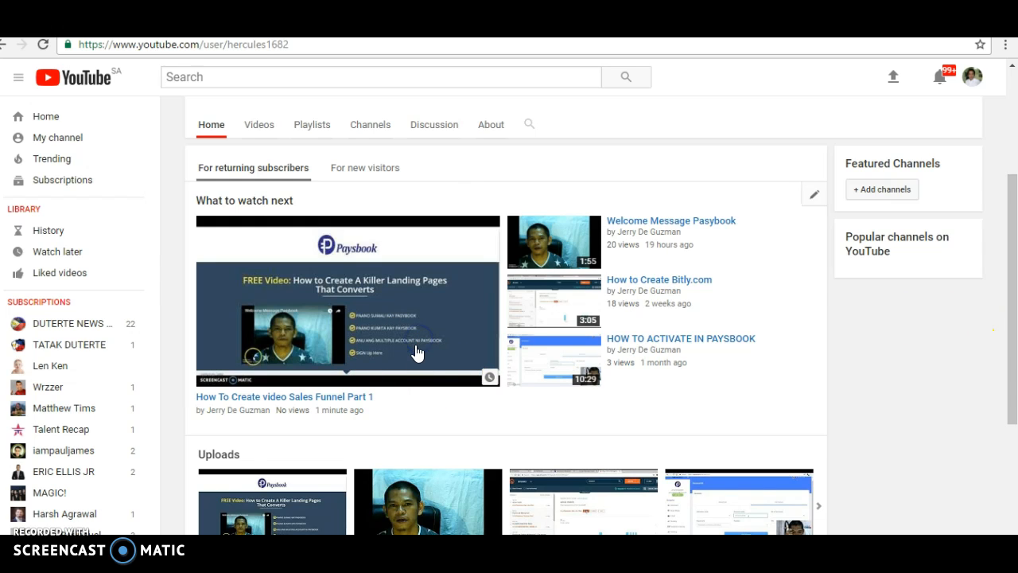
pyautogui.click(421, 489)
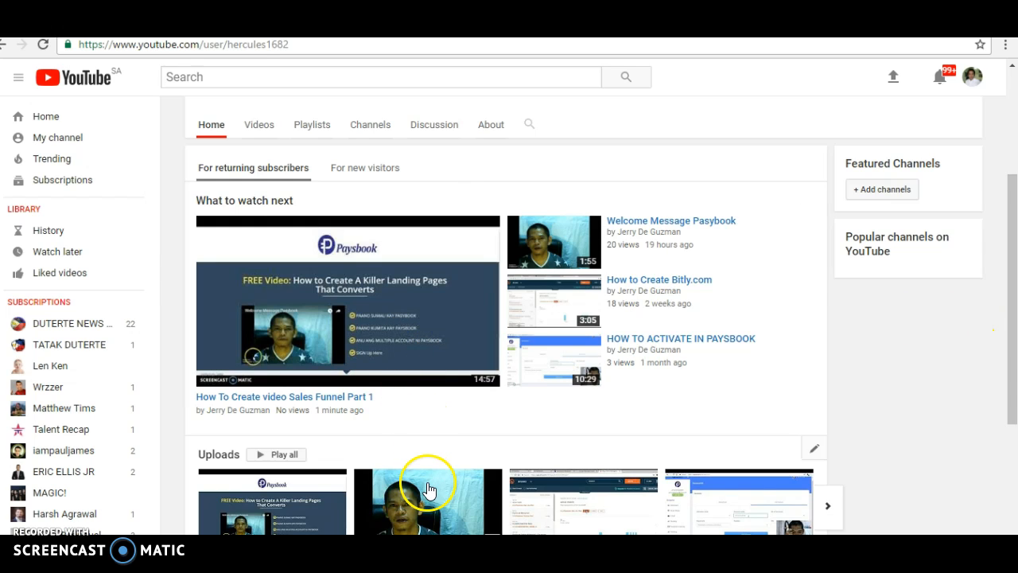
pyautogui.click(444, 406)
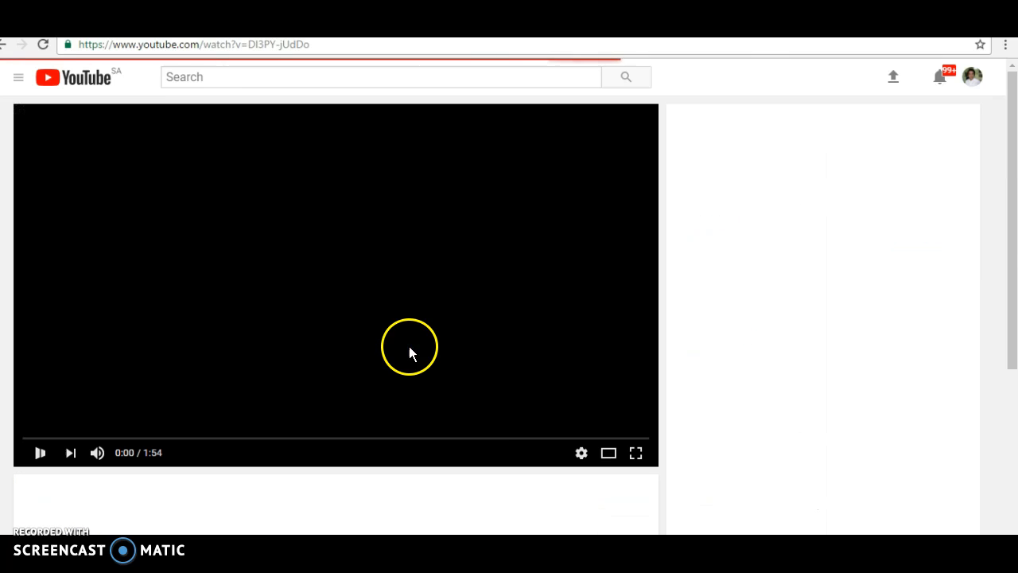
pyautogui.click(39, 459)
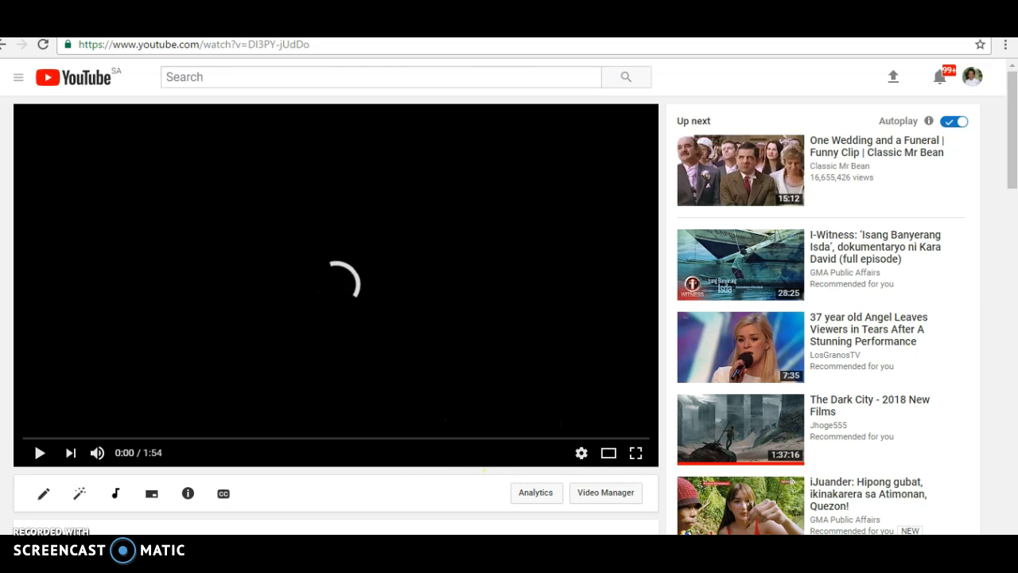
# Show the available playback quality options for the "Welcome Message Pasybook" video
pyautogui.moveTo(1008, 170); pyautogui.dragTo(1012, 188)
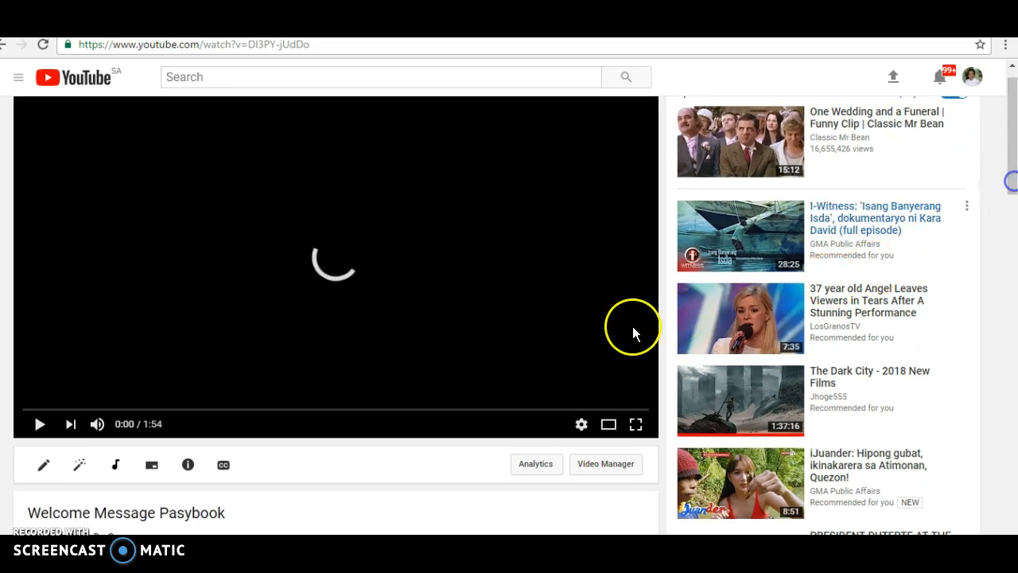
pyautogui.click(582, 428)
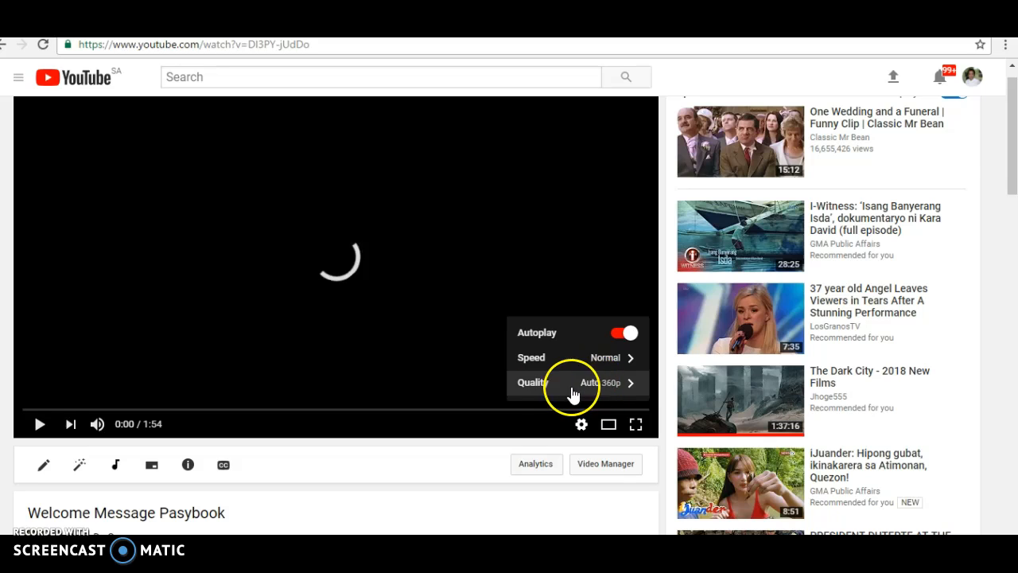
pyautogui.click(595, 386)
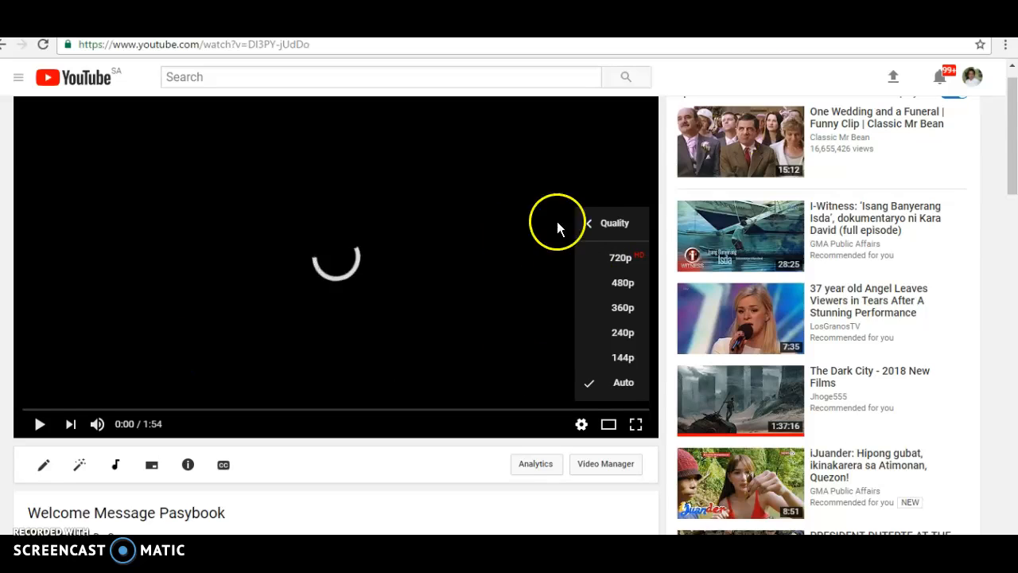
# Check where the "#4- REGISTERED NOW AND ACTIVATE YOUR ACCOUNT" button on the live paysbook-3 page leads, and return to that page
pyautogui.hotkey('ctrl', 'Tab')
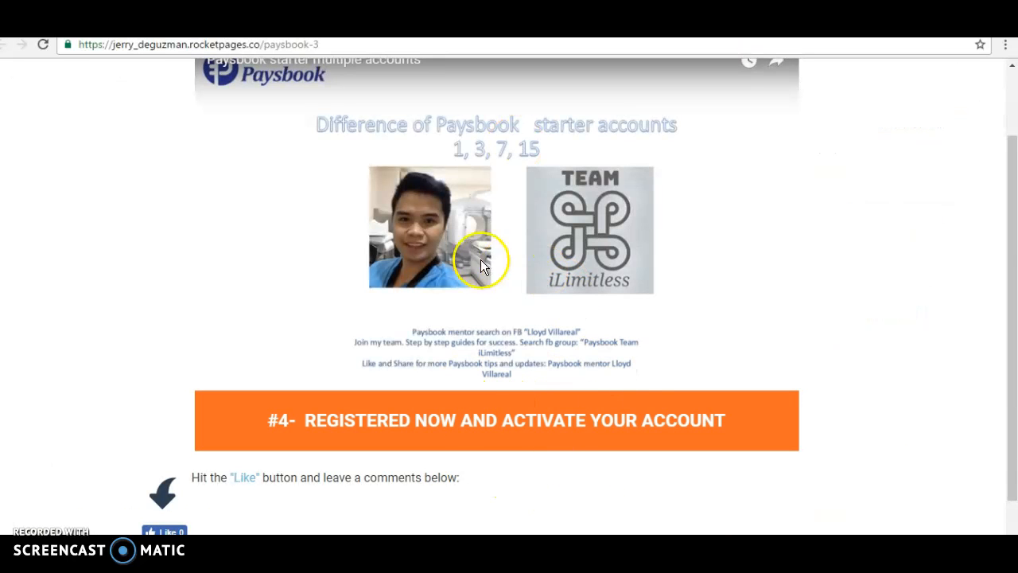
pyautogui.click(483, 435)
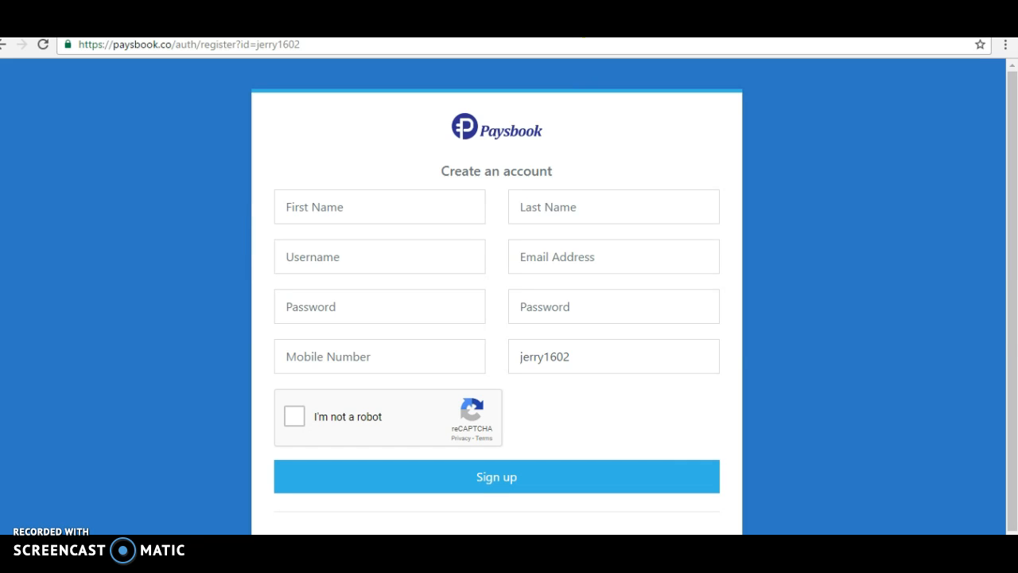
pyautogui.hotkey('ctrl', 'shift', 'Tab')
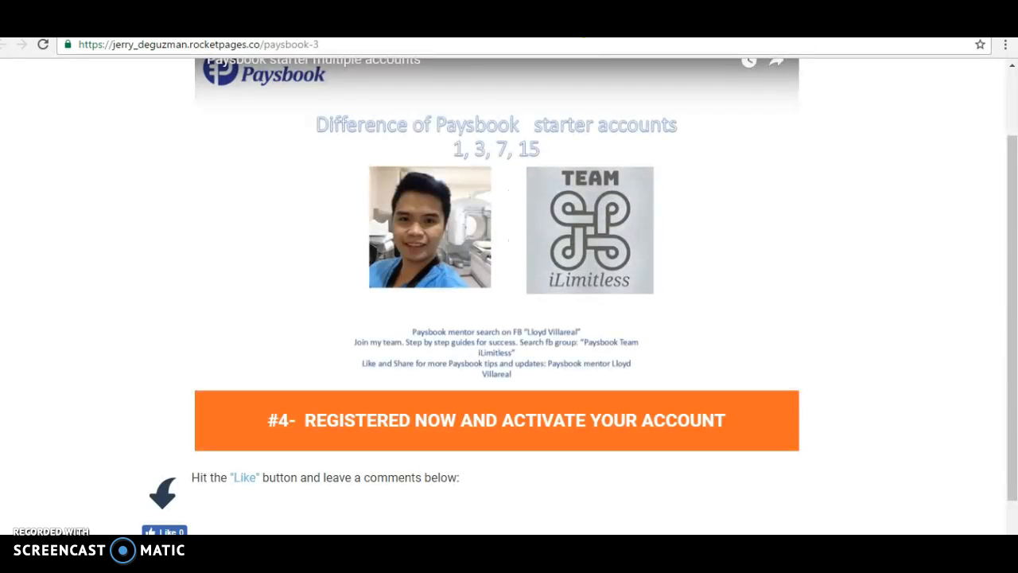
# Switch to the live paysbook page and copy its full web address
pyautogui.hotkey('ctrl', 'shift', 'Tab')
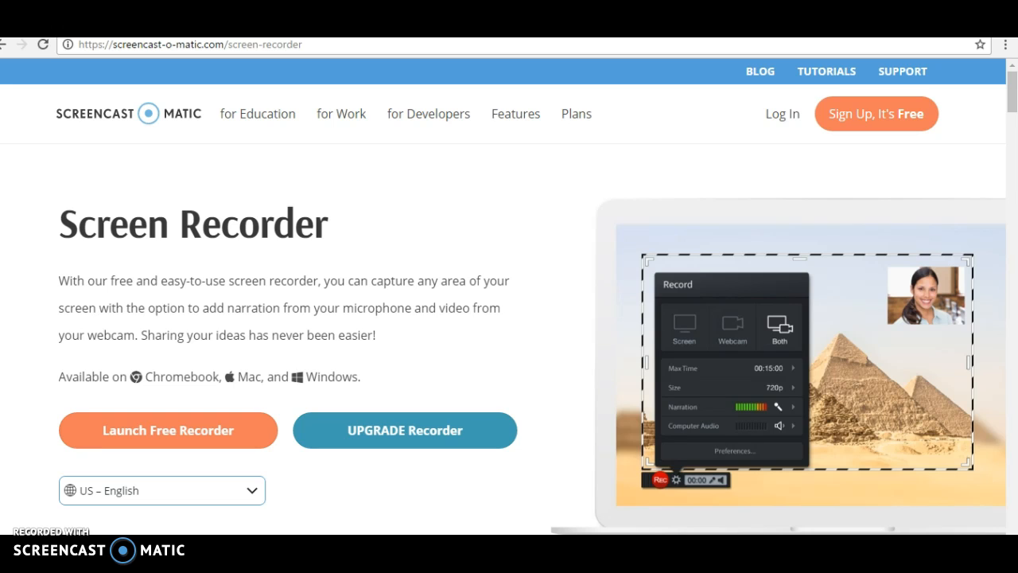
pyautogui.hotkey('ctrl', 'shift', 'Tab')
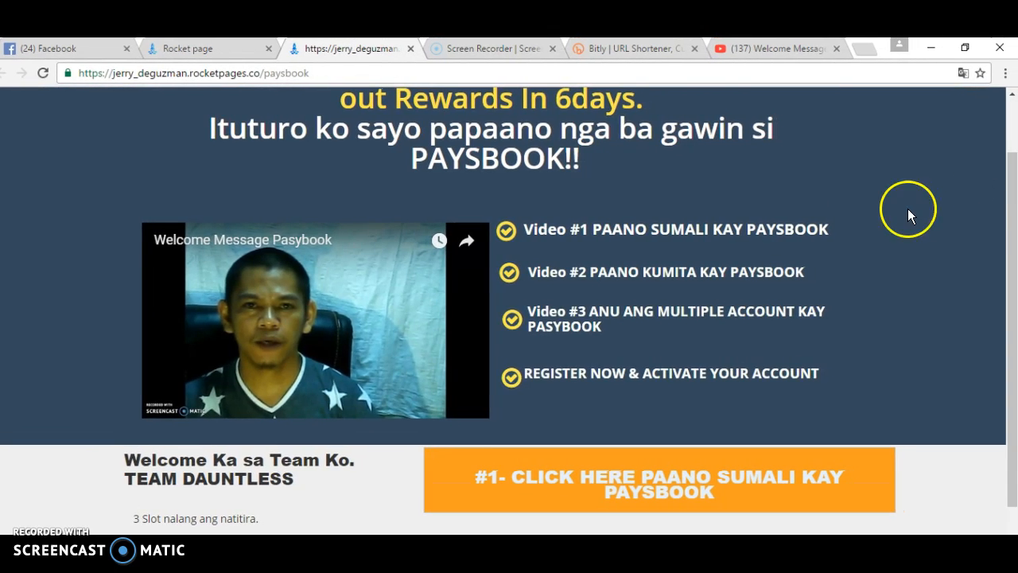
pyautogui.scroll(1, 994, 227)
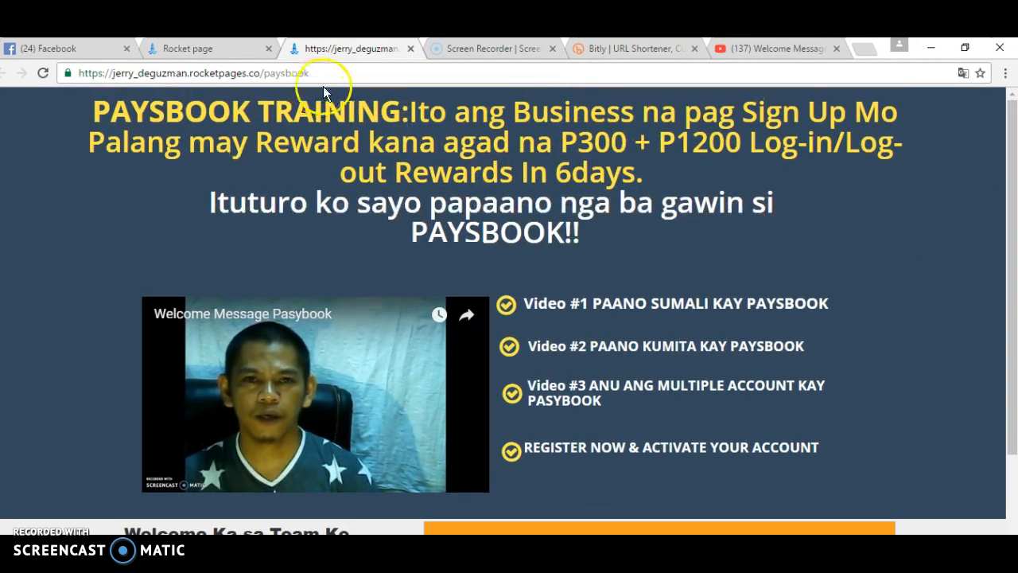
pyautogui.moveTo(301, 74); pyautogui.dragTo(77, 73)
pyautogui.hotkey('ctrl', 'c')
pyautogui.rightClick(125, 77)
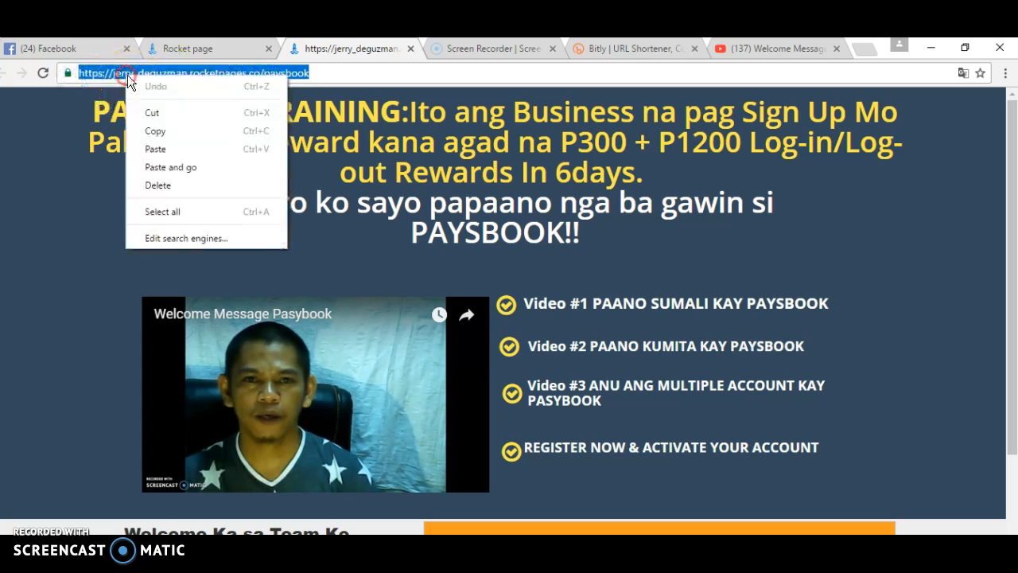
pyautogui.click(170, 131)
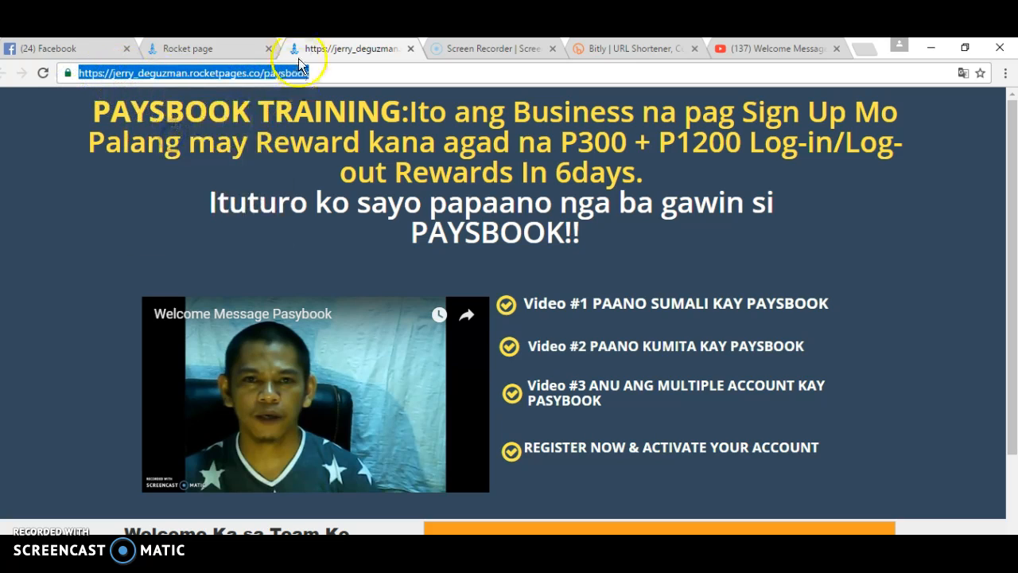
# Switch to Bitly and sign in with the Facebook account
pyautogui.click(634, 50)
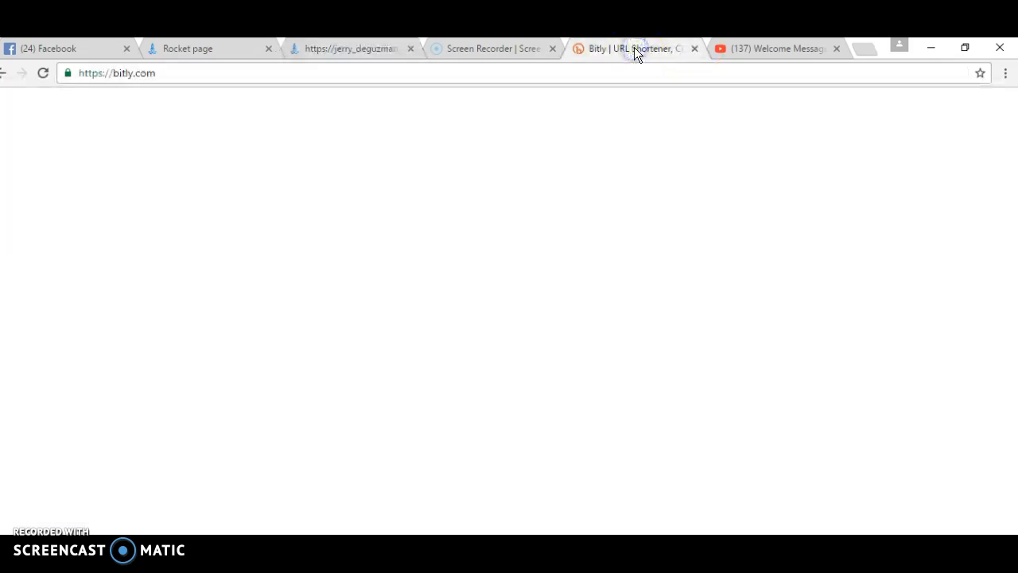
pyautogui.click(619, 127)
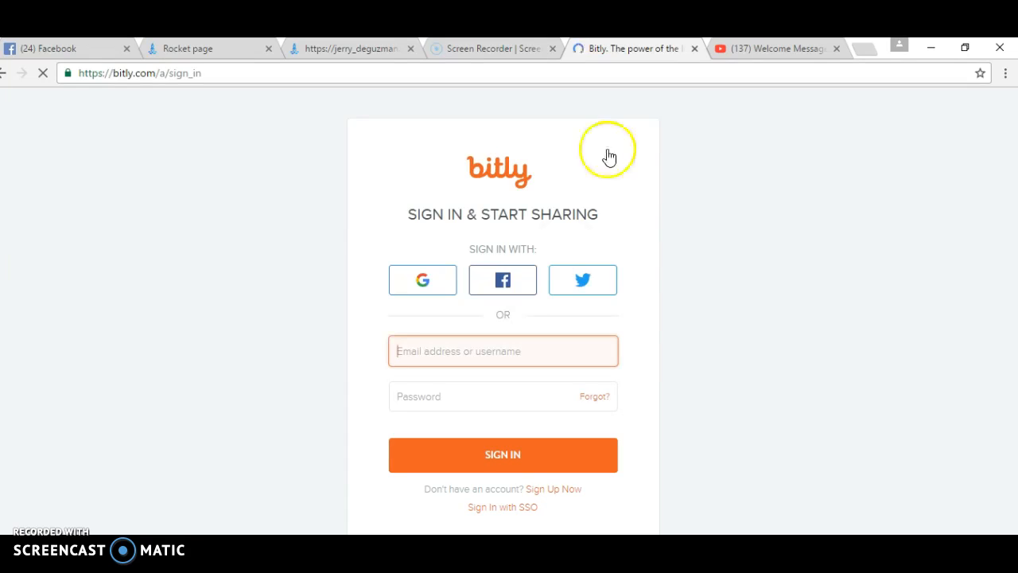
pyautogui.click(506, 284)
pyautogui.click(513, 282)
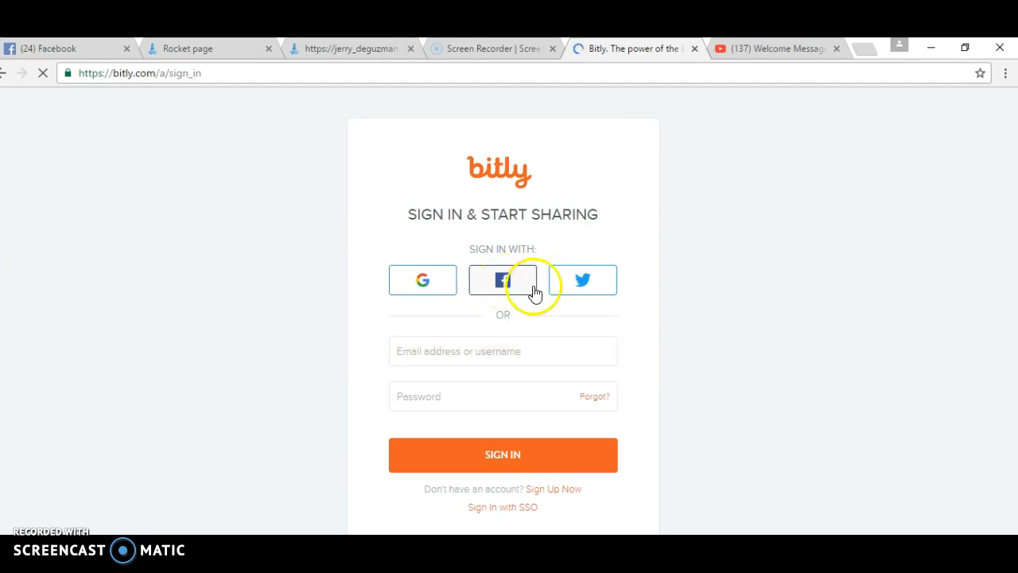
pyautogui.click(521, 295)
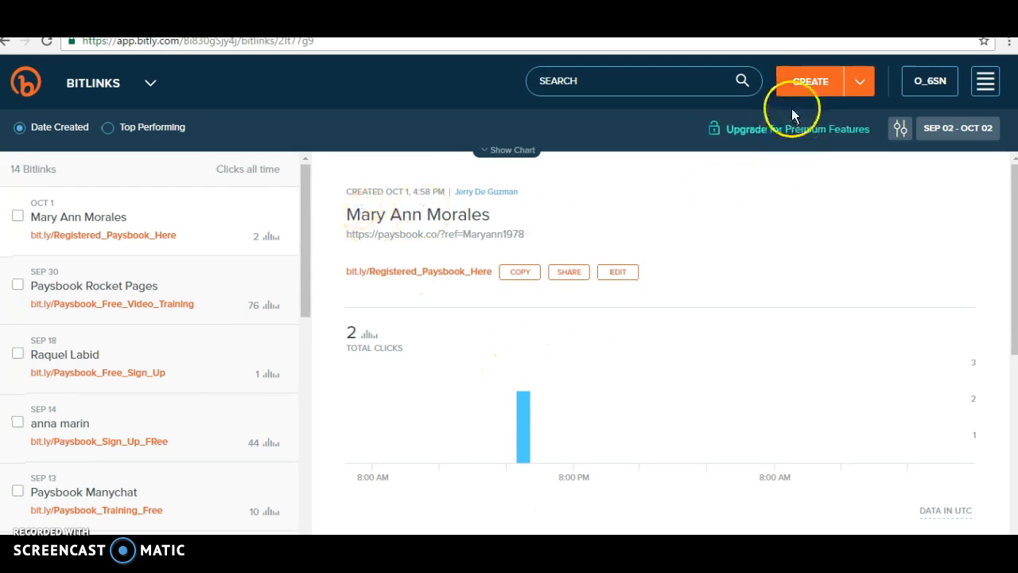
# Start a new Bitlink and paste the copied address of the live paysbook page as its long URL
pyautogui.click(811, 81)
pyautogui.click(905, 204)
pyautogui.rightClick(905, 204)
pyautogui.click(907, 291)
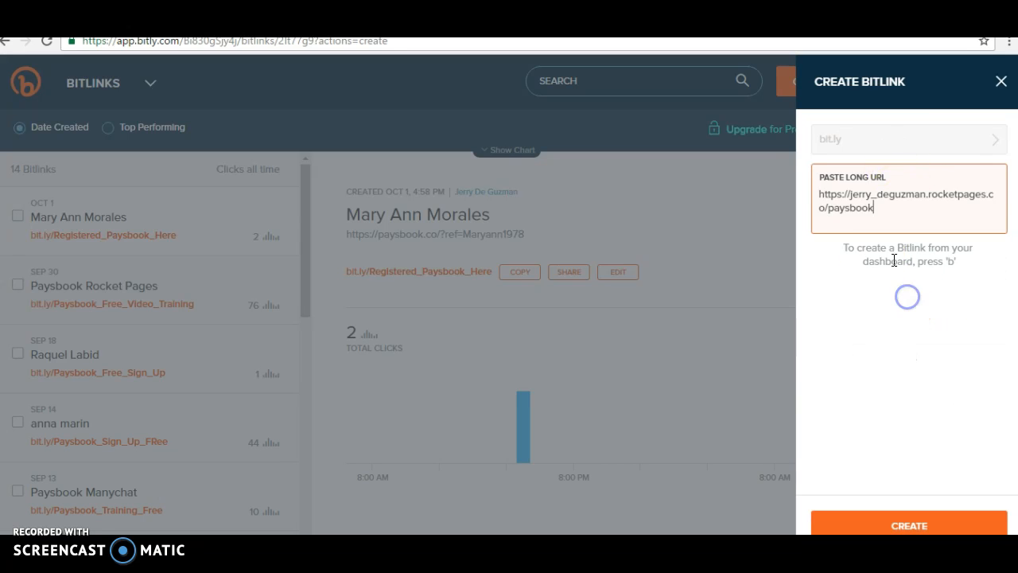
# Copy the short link of the "Paysbook Rocket Pages" Bitlink and close its editing pane
pyautogui.click(128, 298)
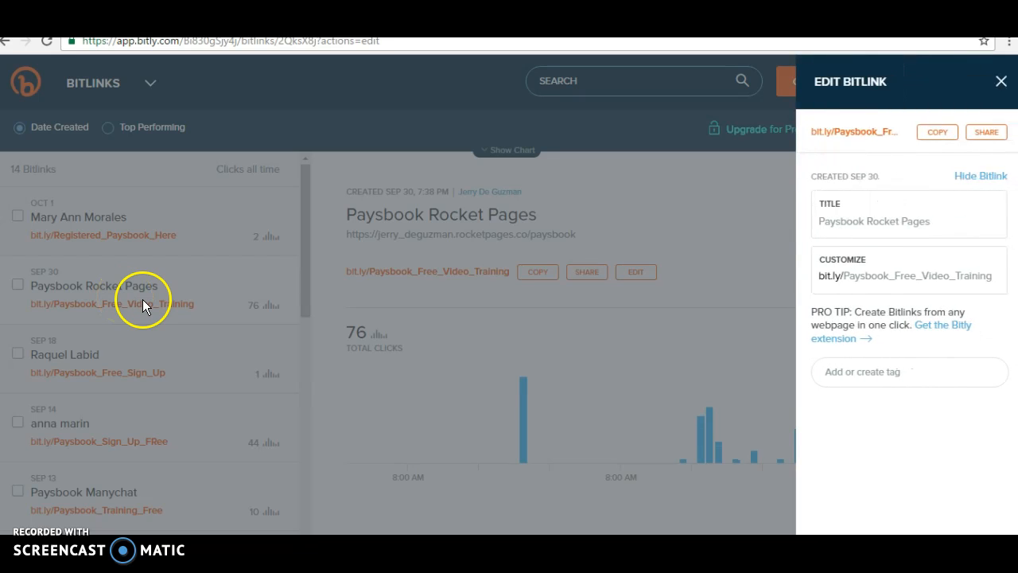
pyautogui.click(938, 132)
pyautogui.click(894, 521)
pyautogui.click(1002, 83)
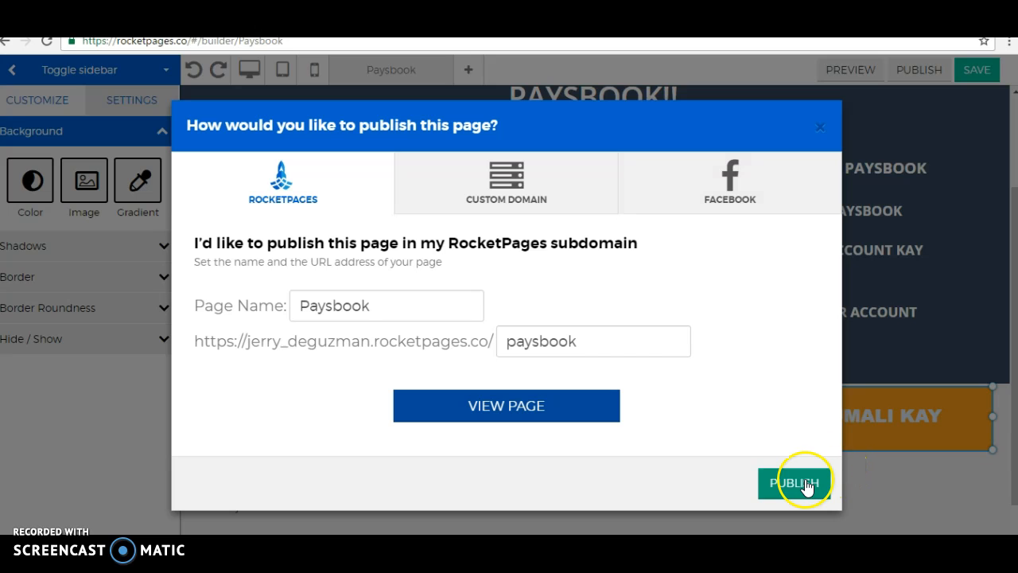
# In RocketPages, close the Paysbook page's publishing options, return to the dashboard and reload it
pyautogui.click(820, 126)
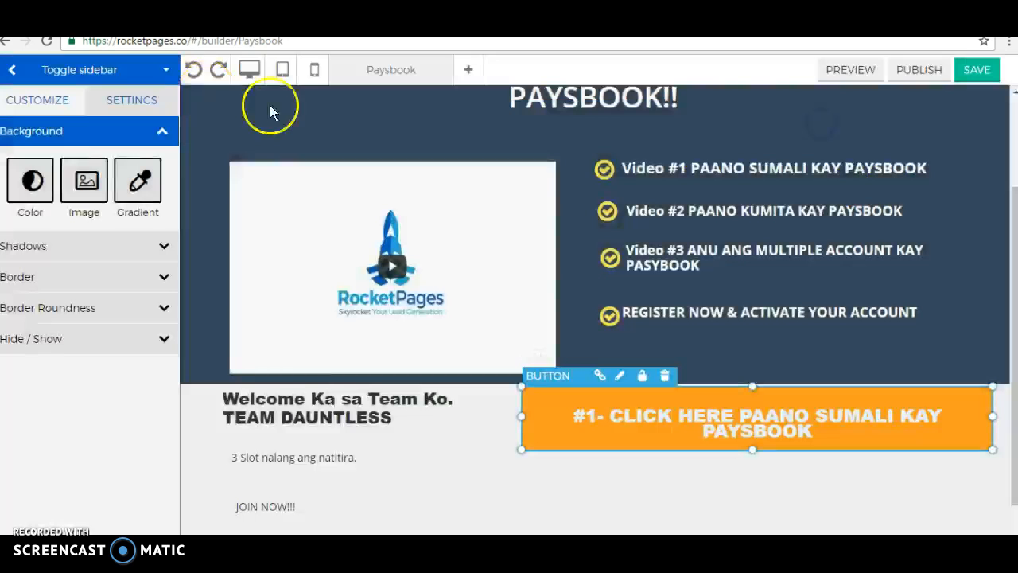
pyautogui.click(15, 70)
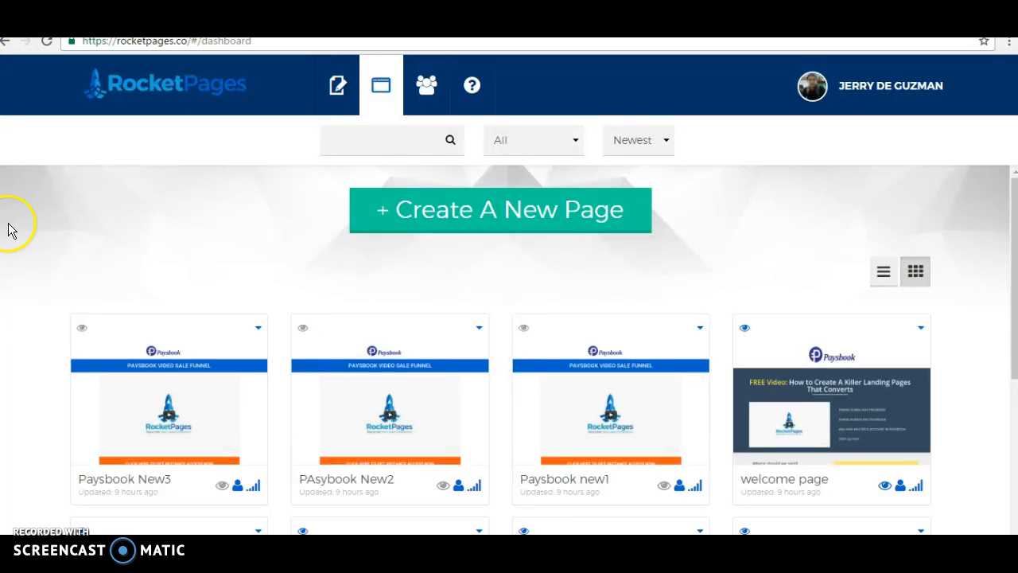
pyautogui.click(1015, 305)
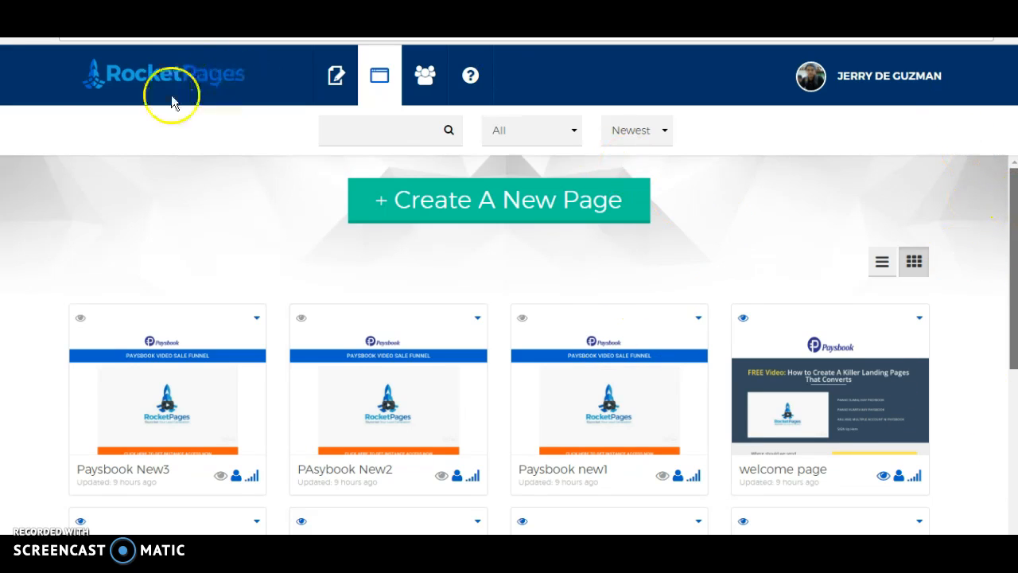
pyautogui.click(45, 33)
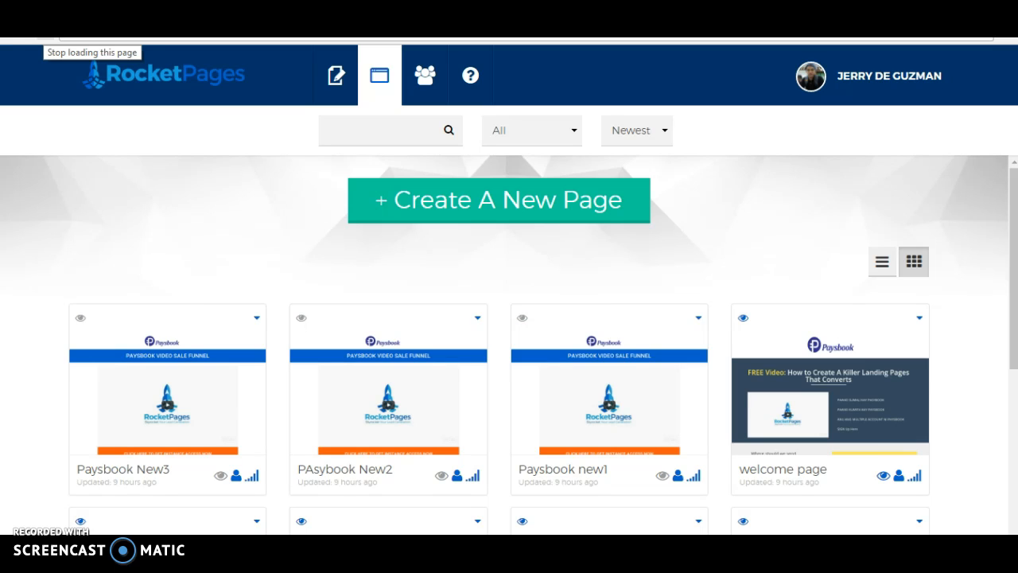
# Open the Paysbook New3 page for editing from the dashboard
pyautogui.moveTo(1017, 294); pyautogui.dragTo(1017, 315)
pyautogui.moveTo(887, 358)
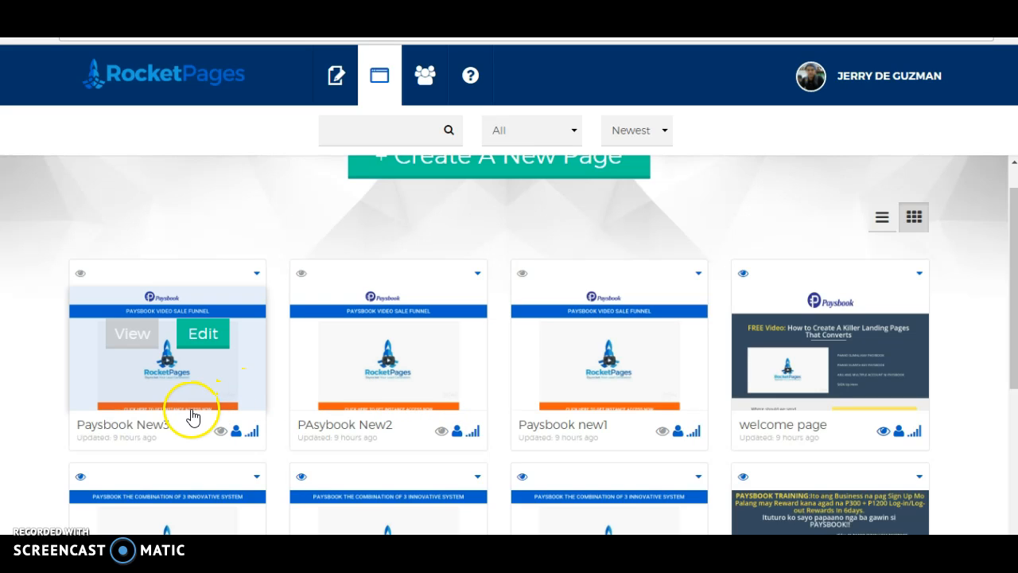
pyautogui.moveTo(183, 407)
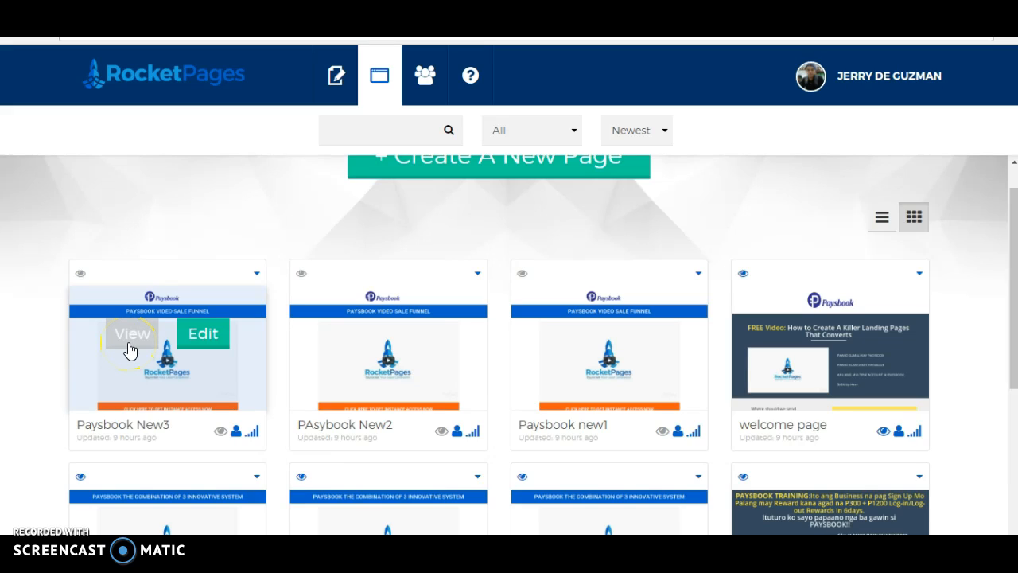
pyautogui.click(189, 340)
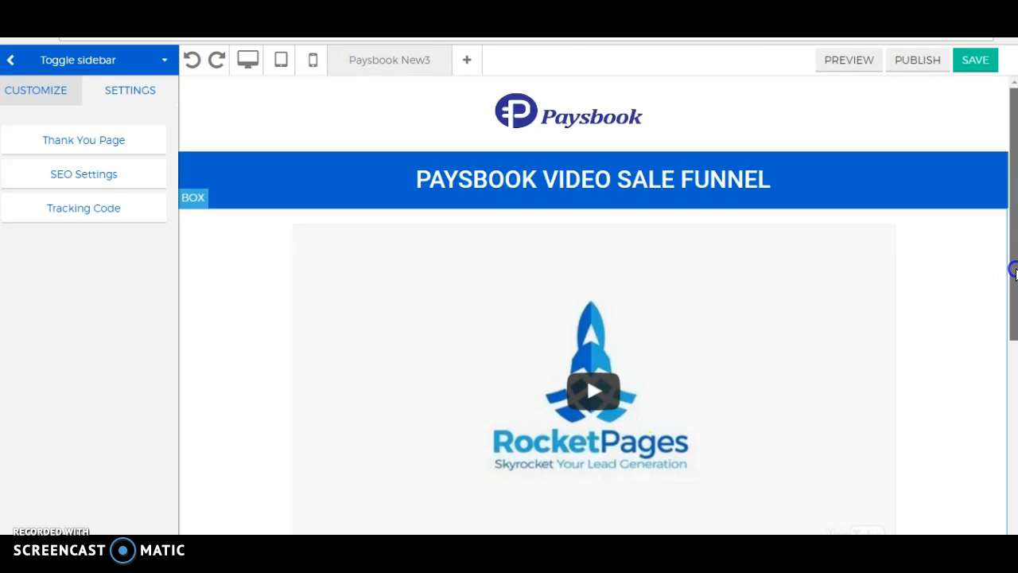
# Open the link options of the "CLICK HERE TO GET INSTANCE ACCESS NOW" button and start editing its website URL
pyautogui.moveTo(1013, 353); pyautogui.dragTo(1011, 415)
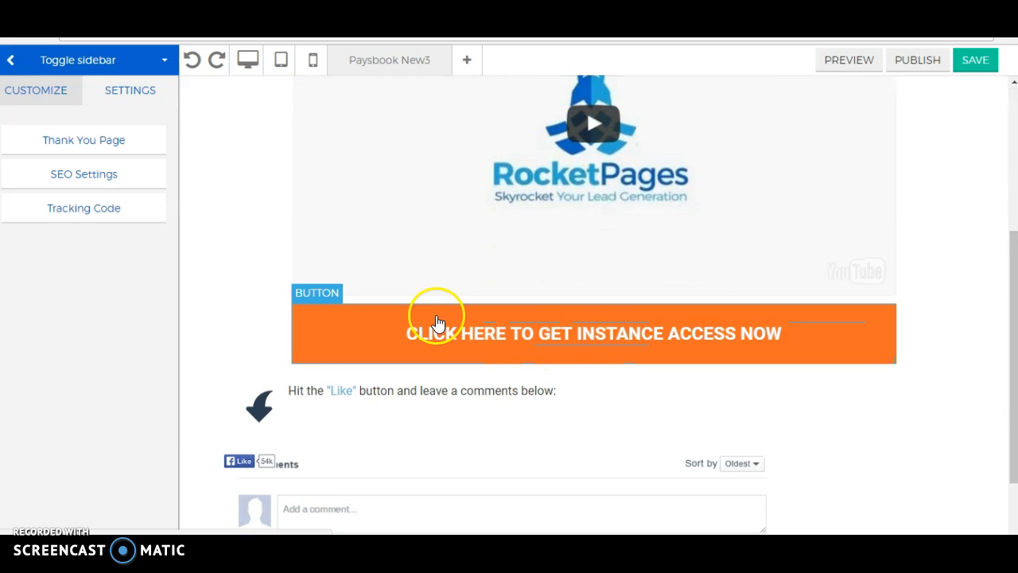
pyautogui.click(344, 330)
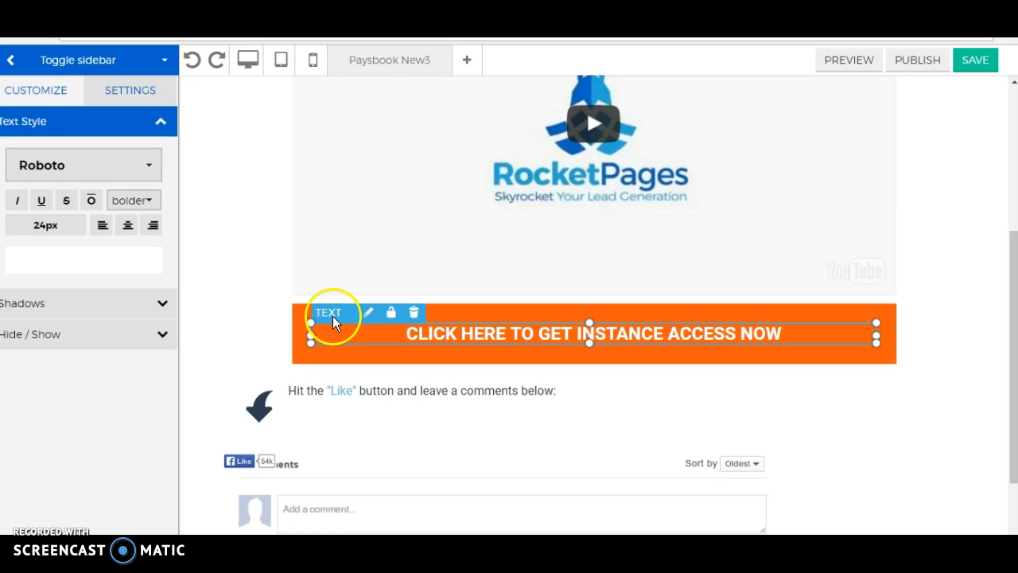
pyautogui.click(370, 306)
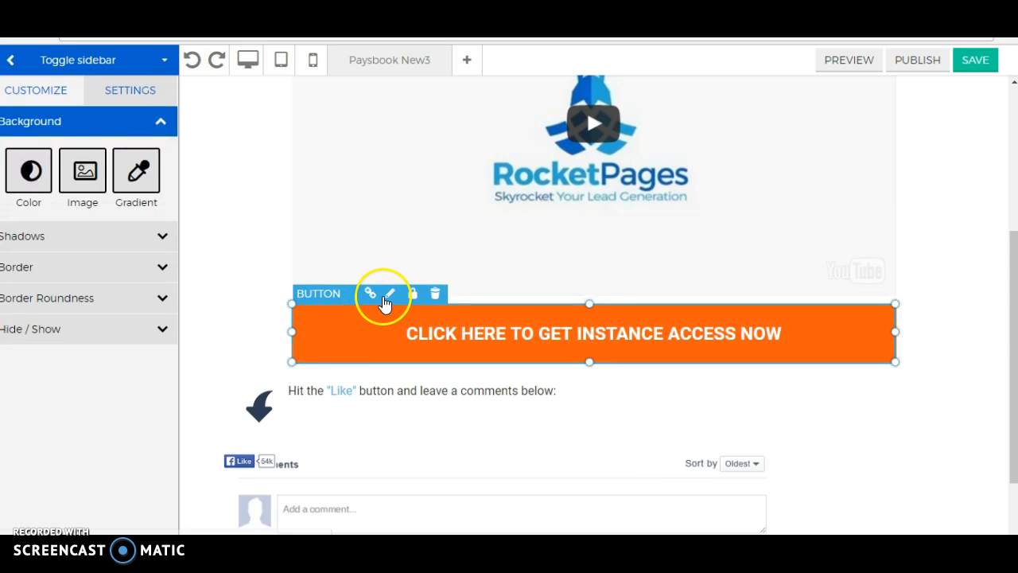
pyautogui.click(371, 293)
pyautogui.click(343, 247)
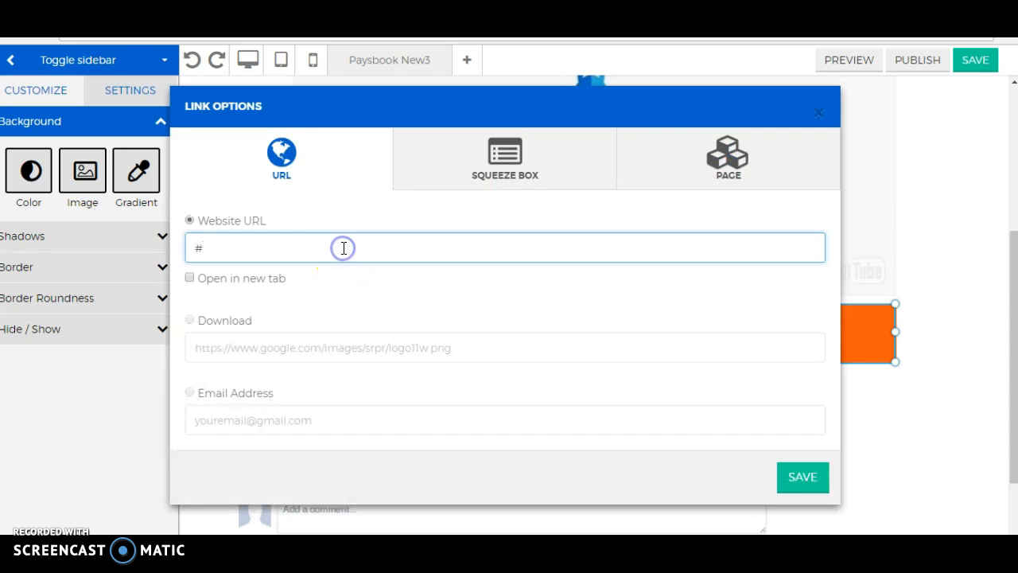
# Try to replace the button's website URL with the copied address, and close the link options without saving
pyautogui.click(501, 146)
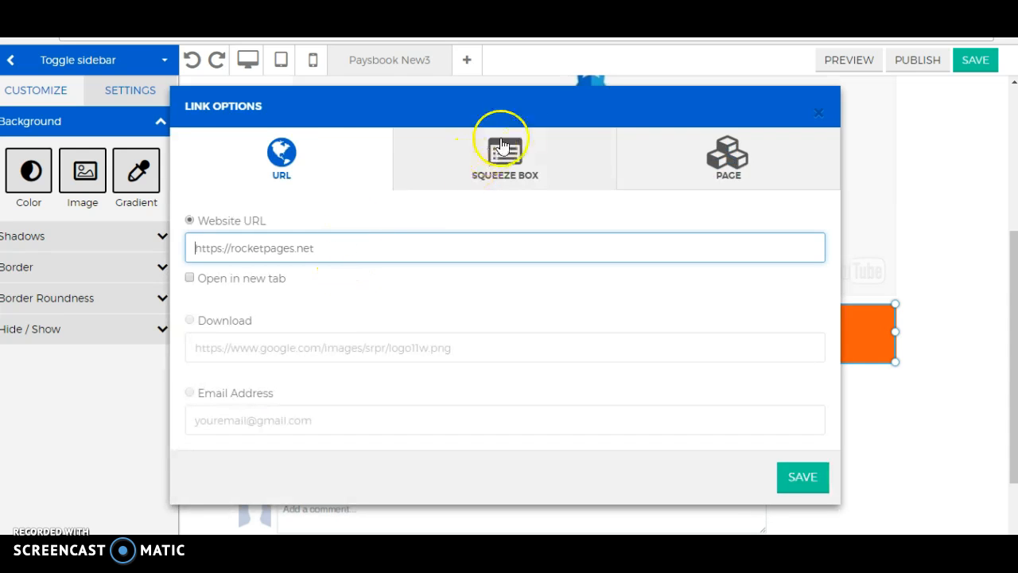
pyautogui.click(292, 246)
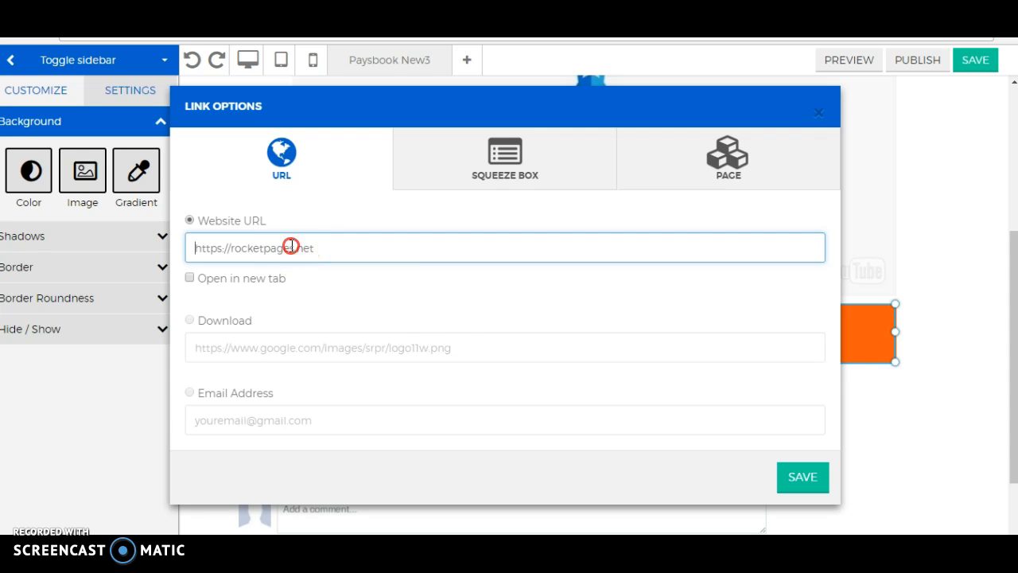
pyautogui.rightClick(292, 247)
pyautogui.click(352, 337)
pyautogui.click(454, 236)
pyautogui.click(820, 114)
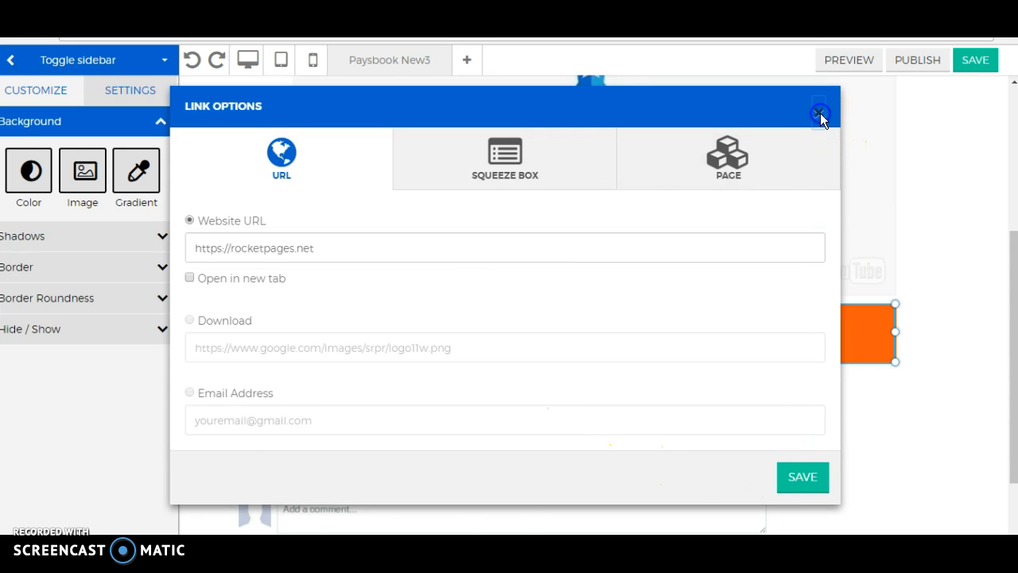
# Leave the Paysbook New3 page and return to the RocketPages dashboard
pyautogui.moveTo(1016, 367); pyautogui.dragTo(1013, 177)
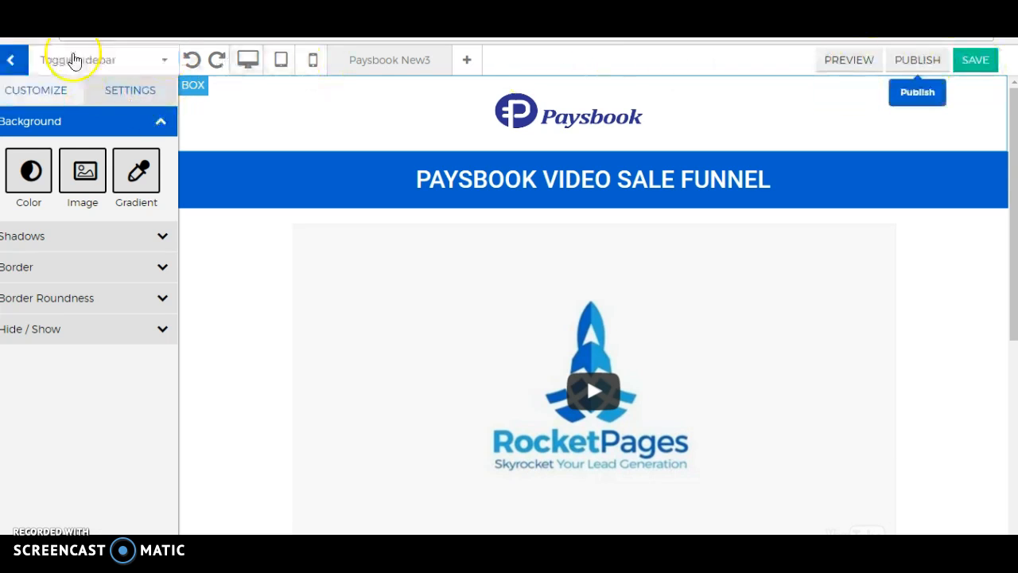
pyautogui.click(14, 65)
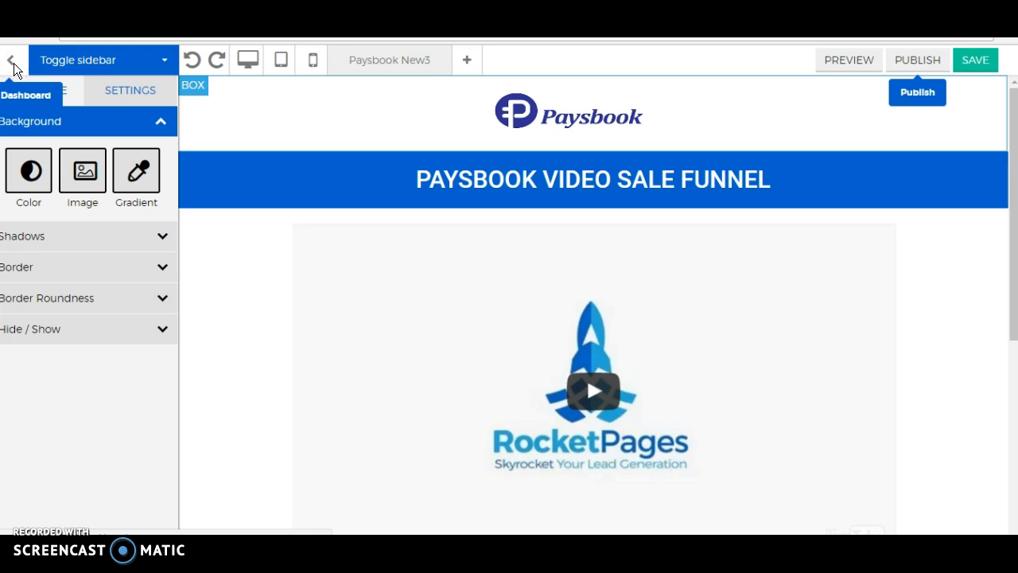
pyautogui.click(13, 65)
# Look through all the saved pages on the dashboard, from the newest to the oldest, and return to the newest ones
pyautogui.moveTo(818, 365)
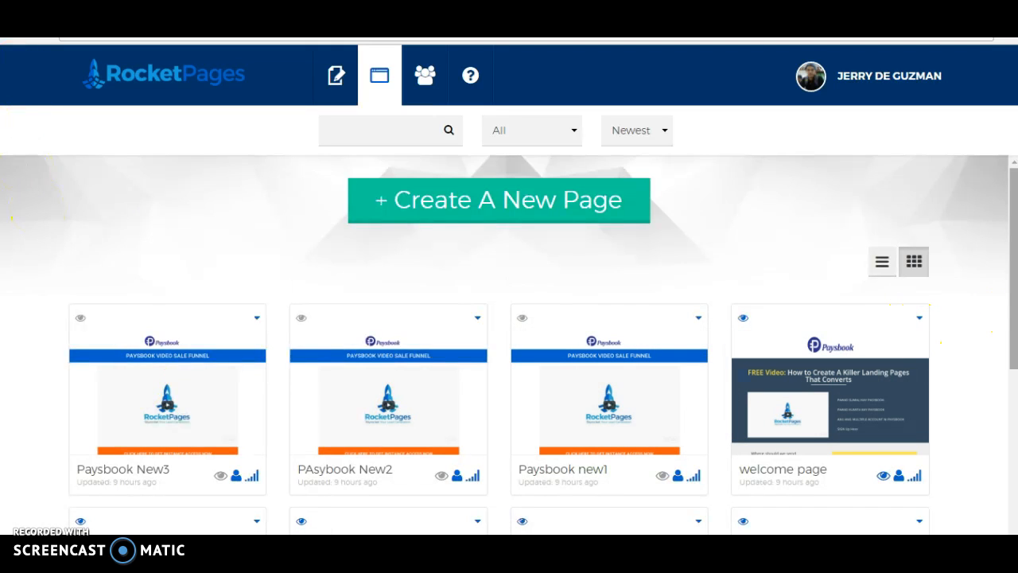
pyautogui.moveTo(1016, 294); pyautogui.dragTo(1015, 332)
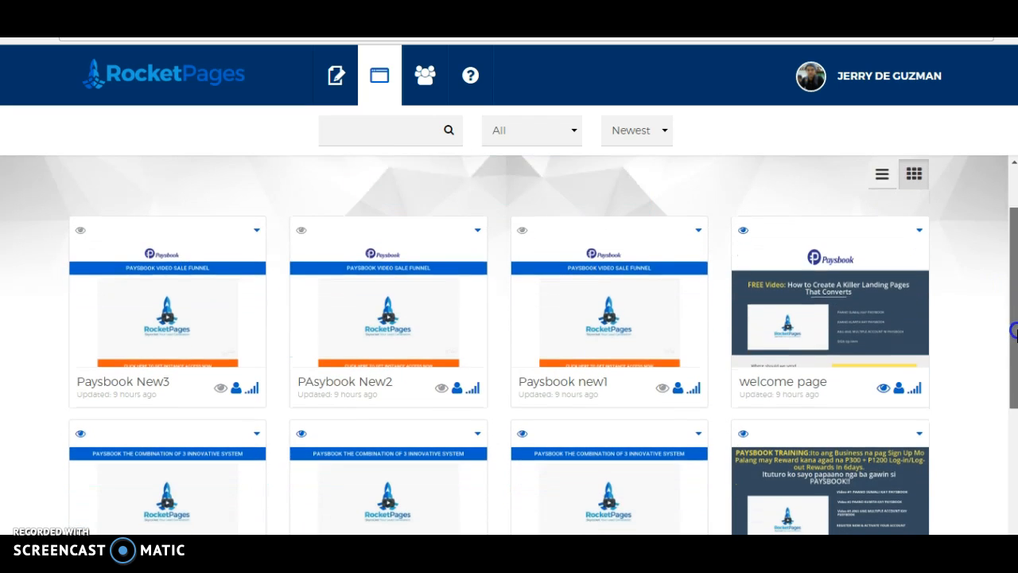
pyautogui.moveTo(810, 318)
pyautogui.moveTo(1015, 282); pyautogui.dragTo(1014, 404)
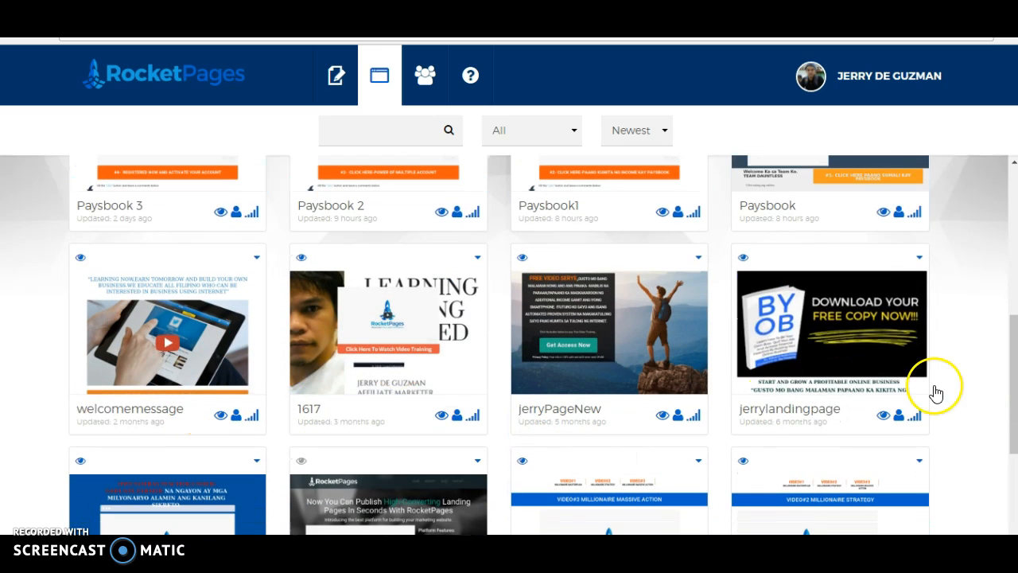
pyautogui.moveTo(1009, 375); pyautogui.dragTo(1012, 426)
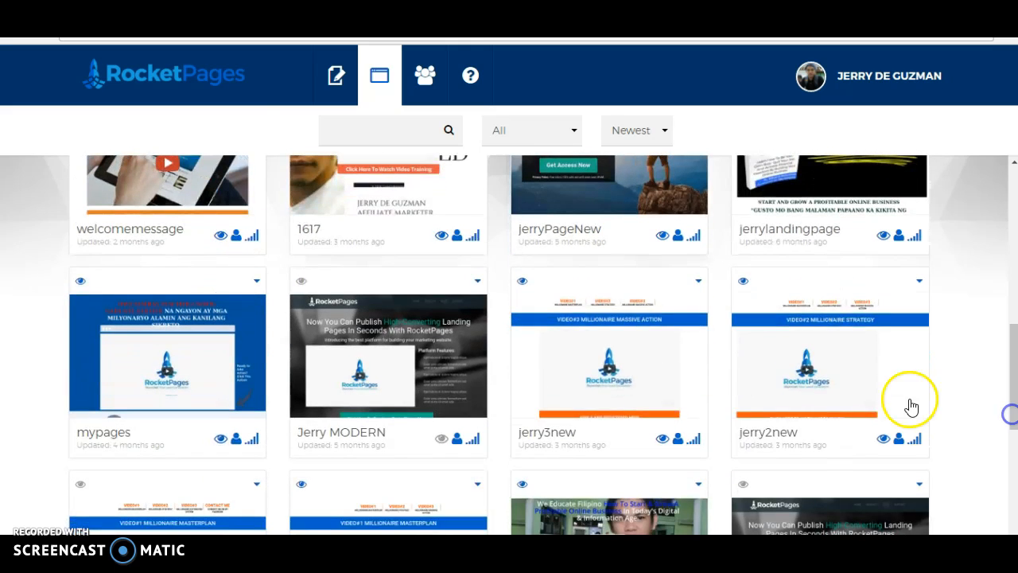
pyautogui.moveTo(676, 390)
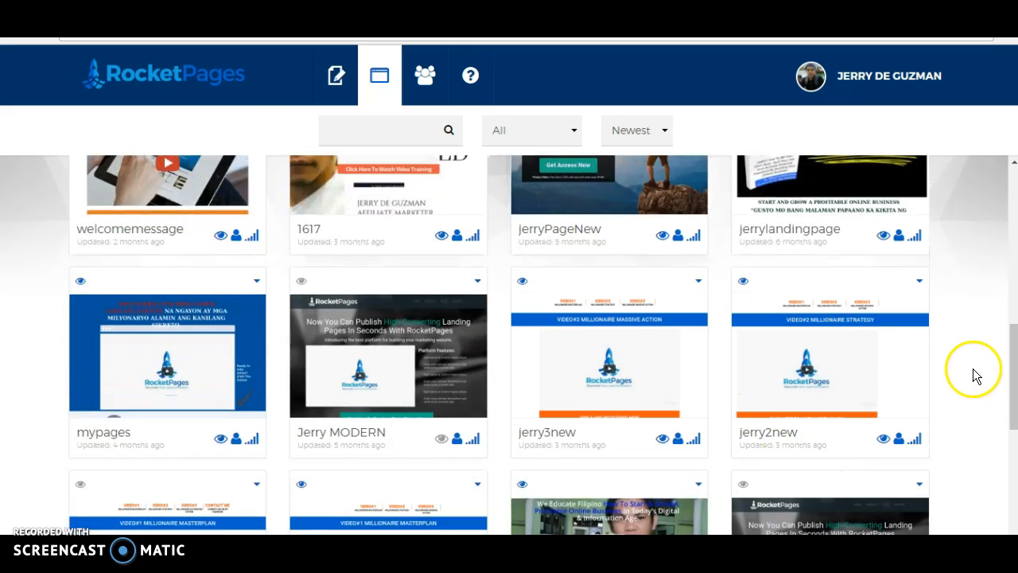
pyautogui.moveTo(1011, 353); pyautogui.dragTo(1012, 408)
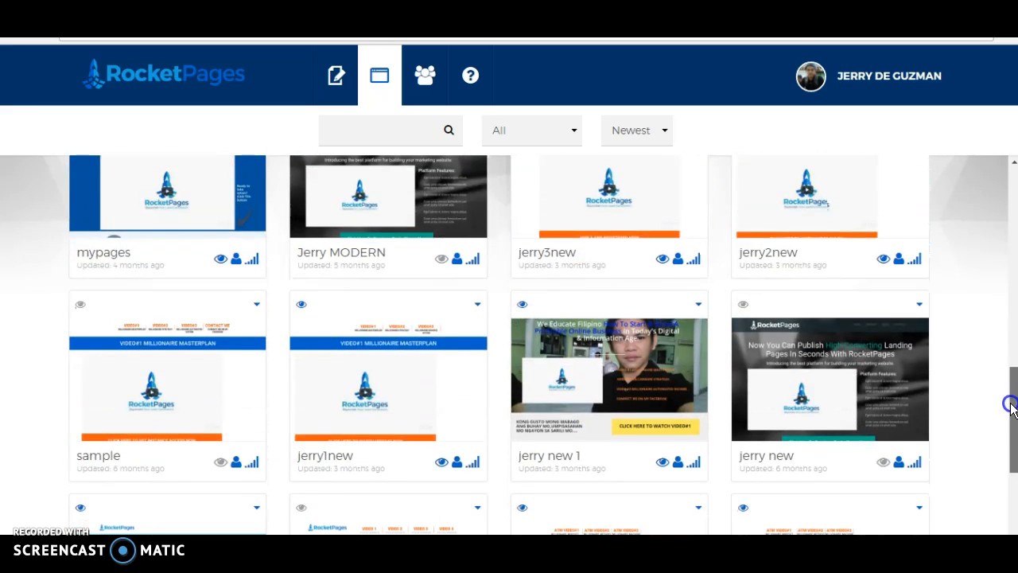
pyautogui.moveTo(596, 383)
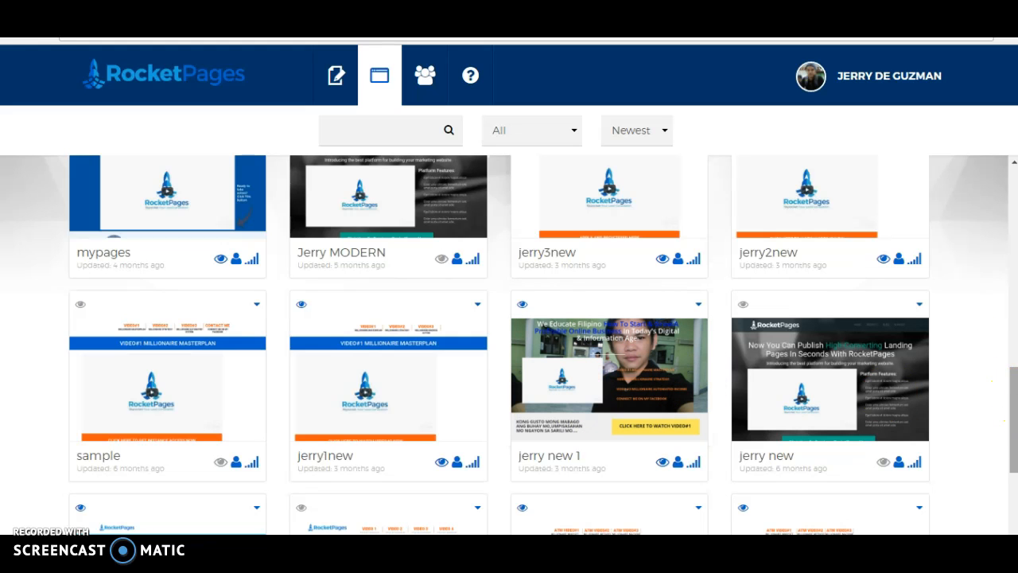
pyautogui.moveTo(1015, 415); pyautogui.dragTo(1012, 497)
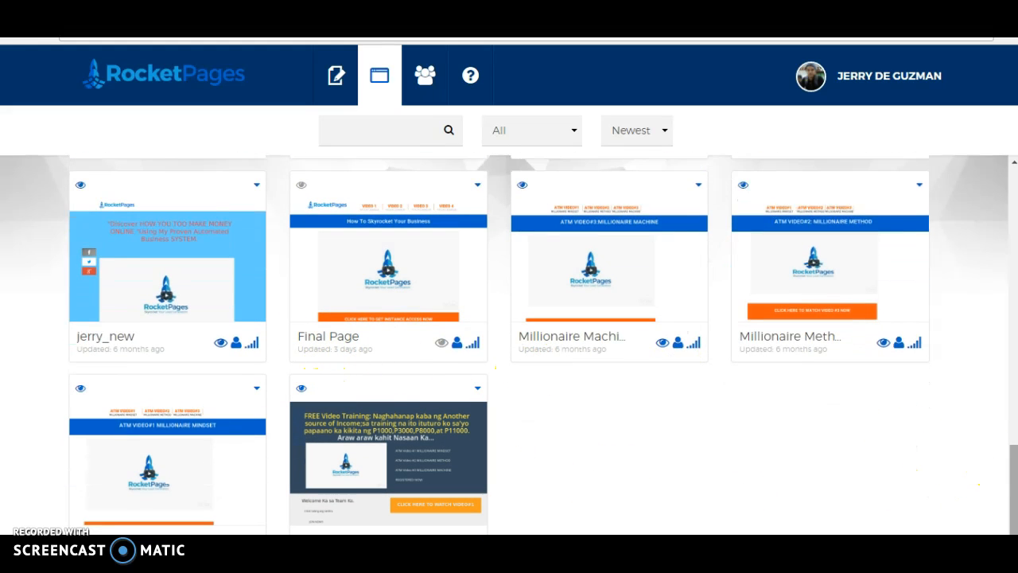
pyautogui.scroll(15, 1015, 470)
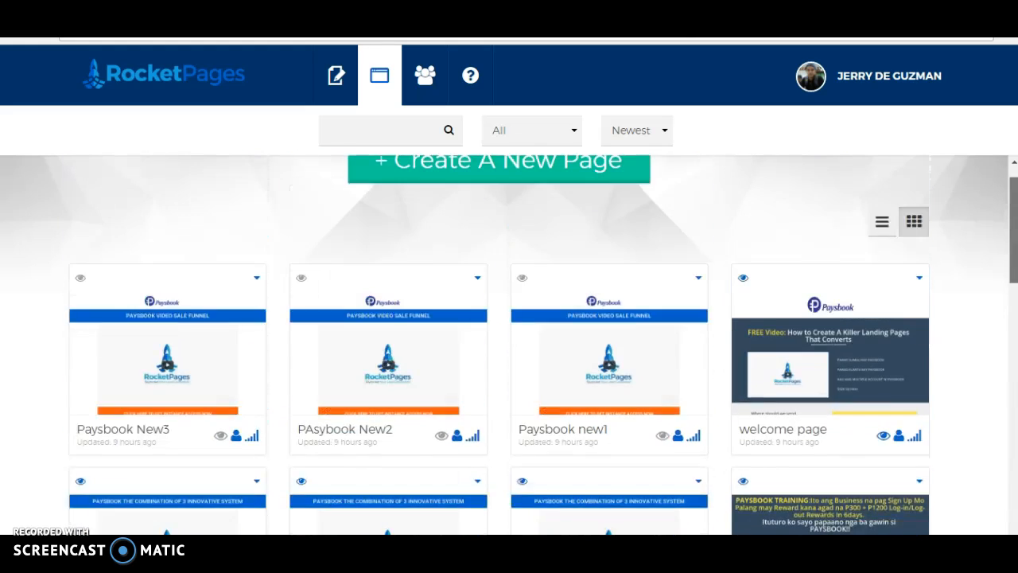
# Delete the "welcome page" project from the dashboard and confirm the deletion
pyautogui.click(919, 302)
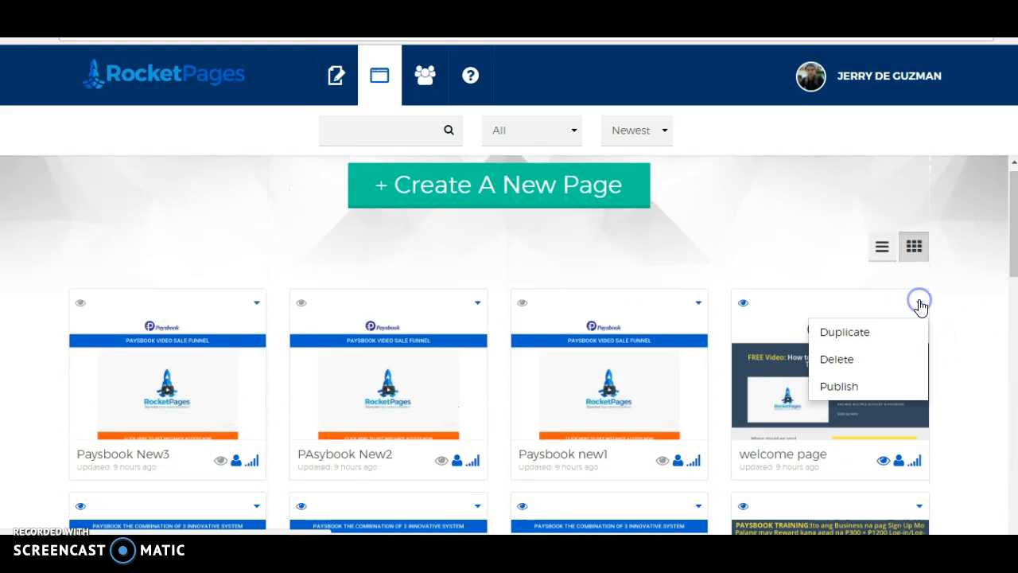
pyautogui.click(845, 358)
pyautogui.click(561, 245)
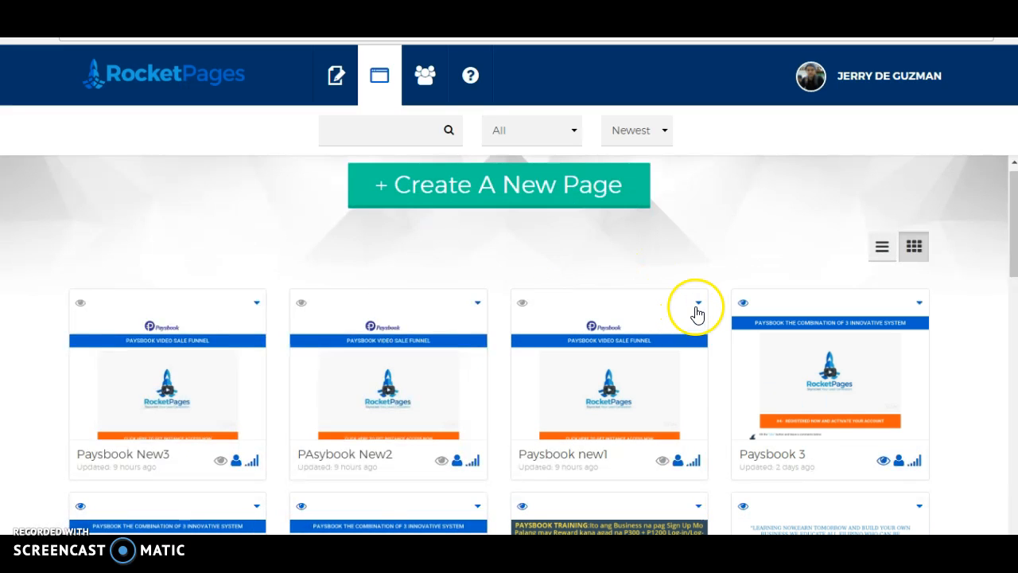
# Delete the "Paysbook new1" project from the dashboard and confirm the deletion
pyautogui.click(697, 303)
pyautogui.click(677, 358)
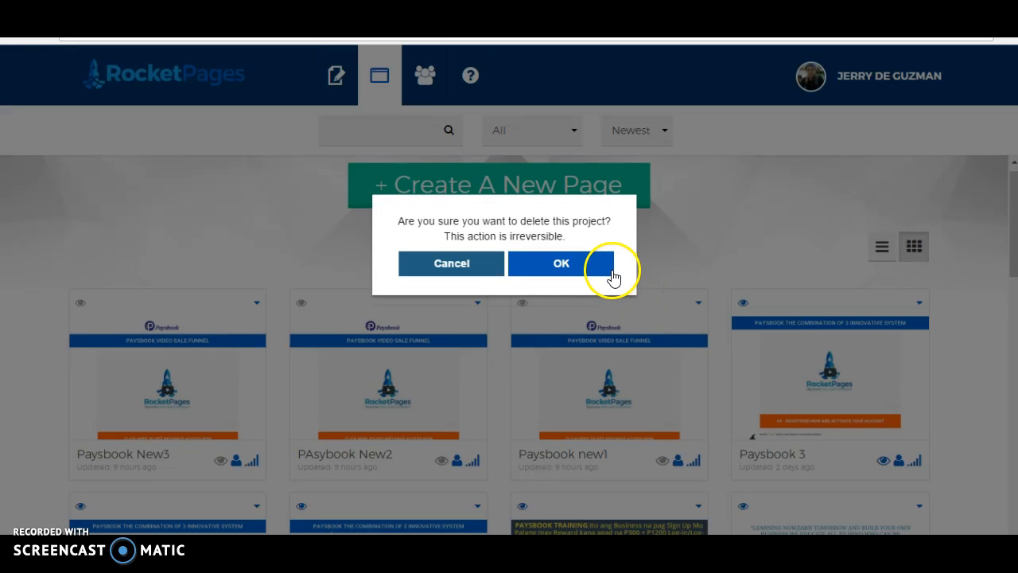
pyautogui.click(610, 277)
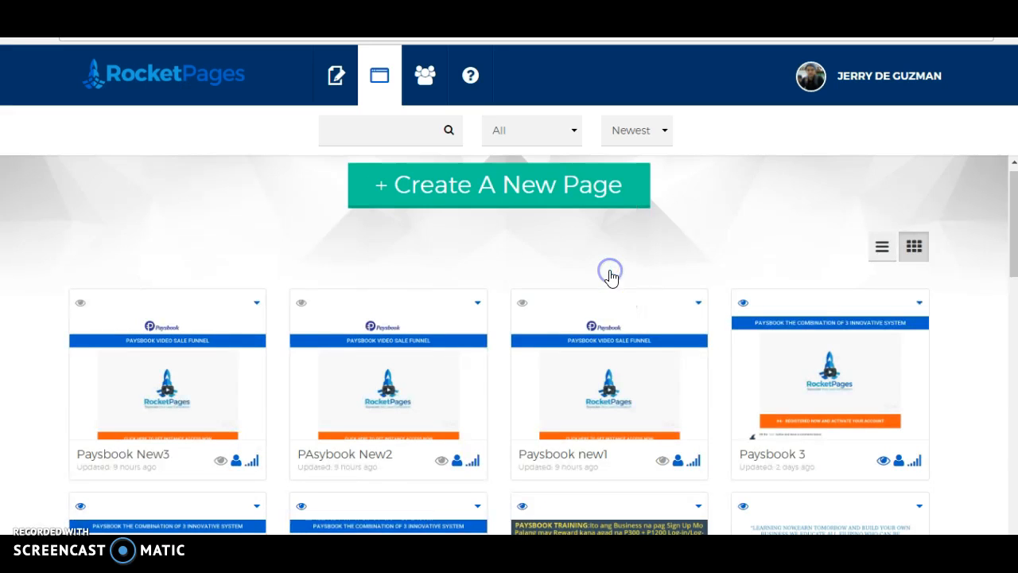
# Delete the "PAsybook New2" project from the dashboard and confirm the deletion
pyautogui.click(444, 318)
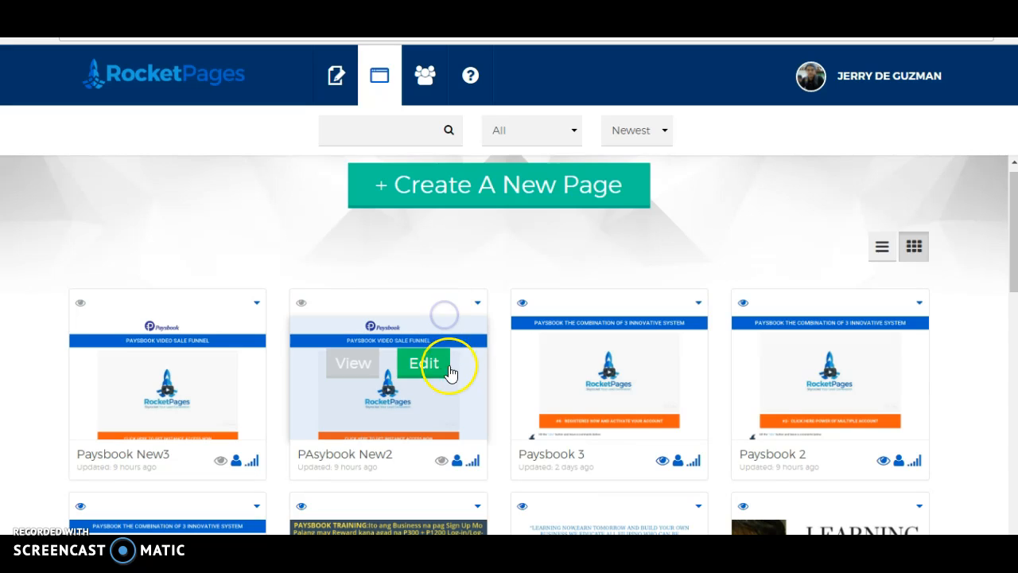
pyautogui.click(475, 303)
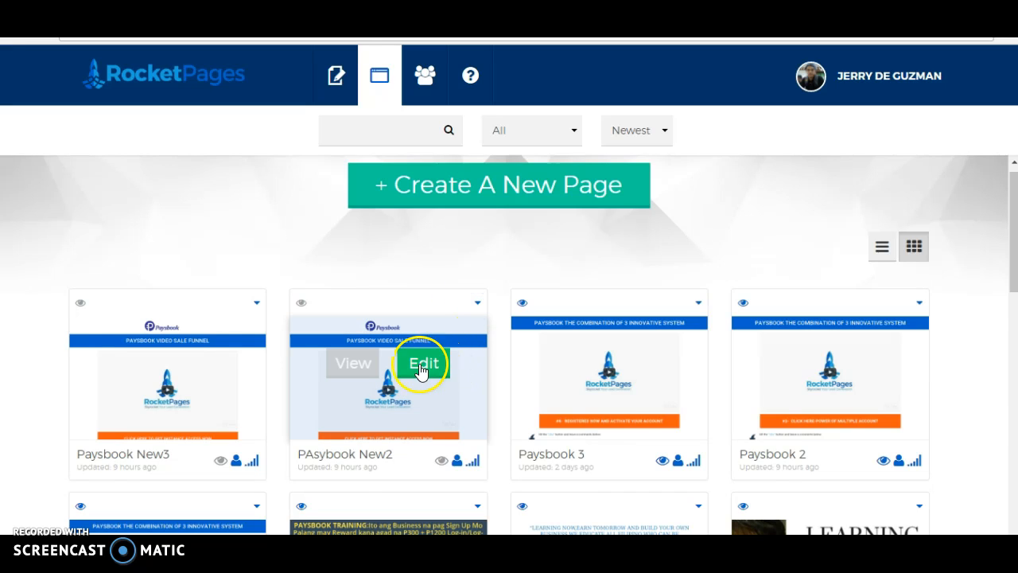
pyautogui.click(478, 303)
pyautogui.click(442, 360)
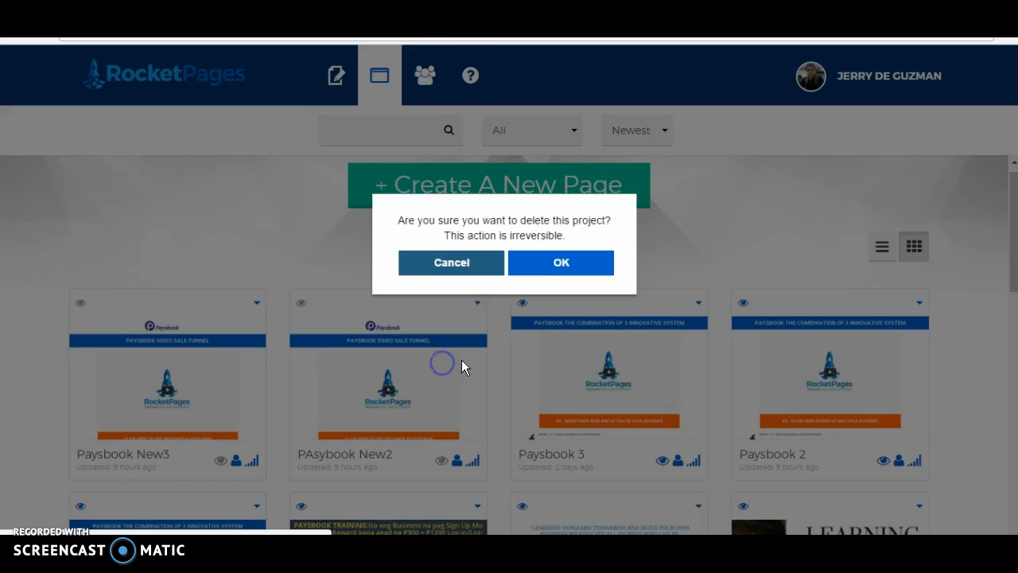
pyautogui.click(590, 267)
# Delete the "Paysbook New3" project from the dashboard and confirm the deletion
pyautogui.click(256, 303)
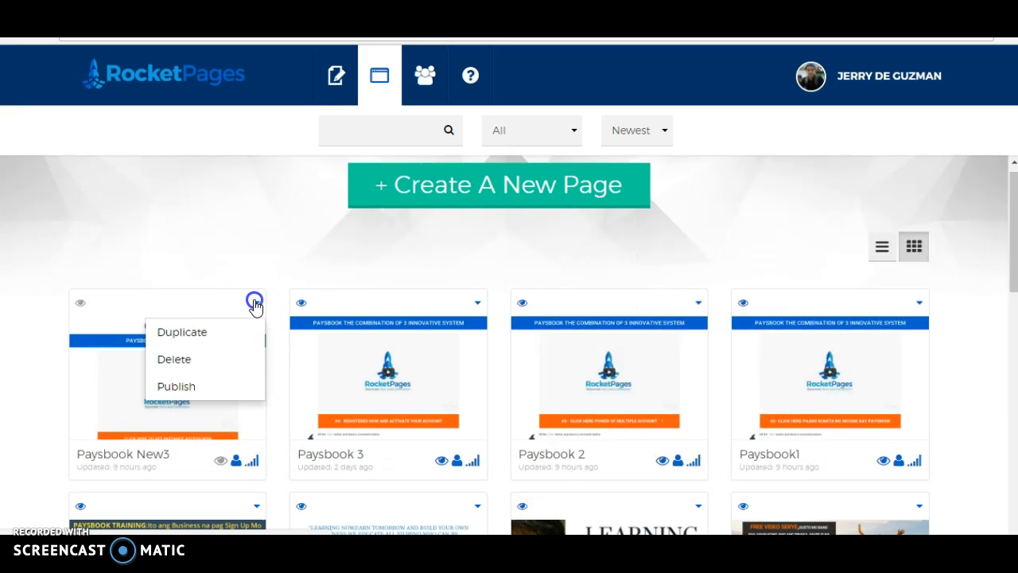
pyautogui.click(220, 360)
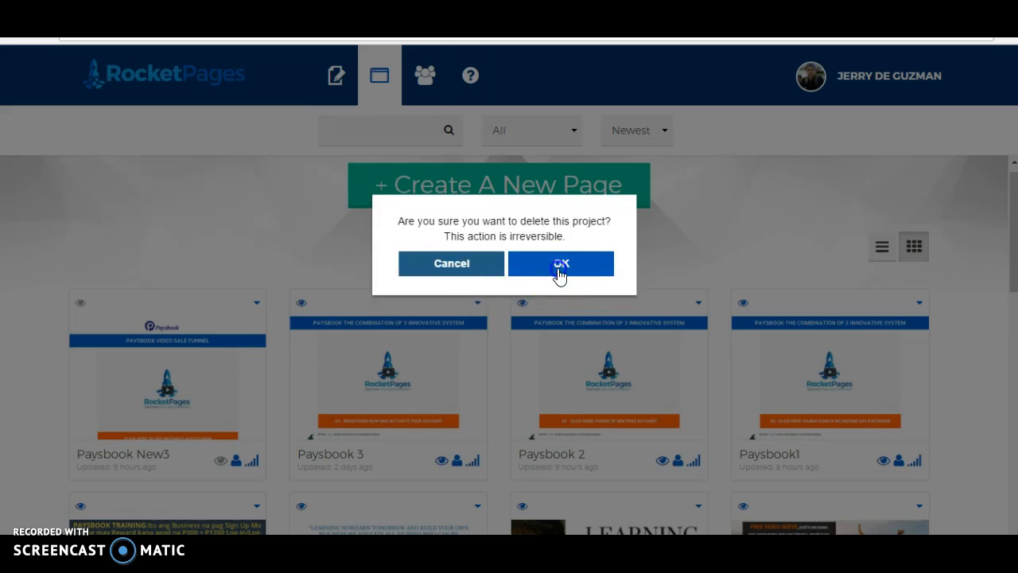
pyautogui.click(557, 271)
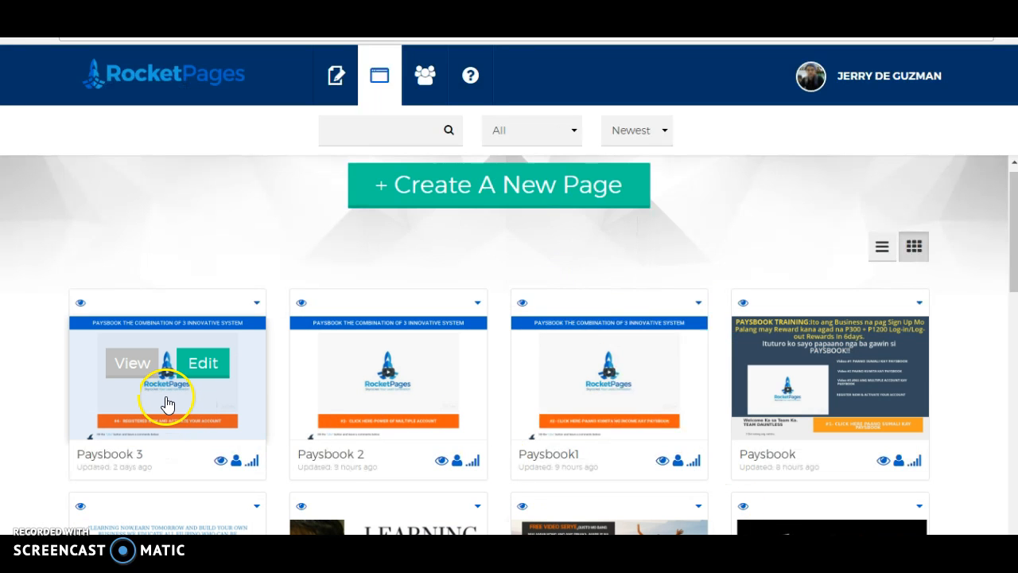